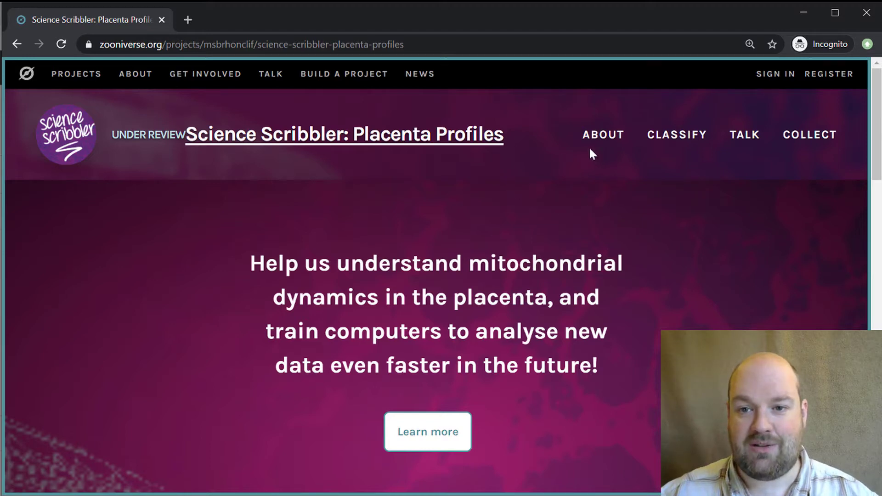
Open the project's About information and look through the team member profiles
left_click(603, 146)
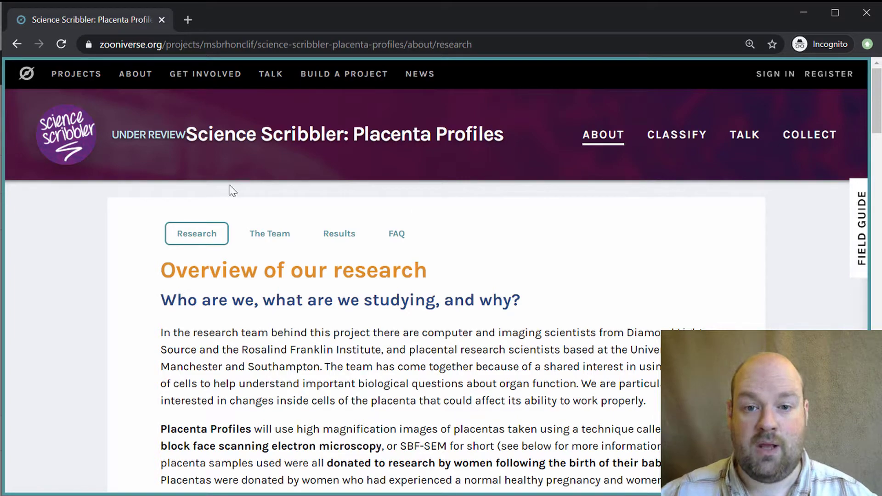
left_click(250, 233)
scroll(430, 286, "down", 3)
scroll(430, 286, "down", 15)
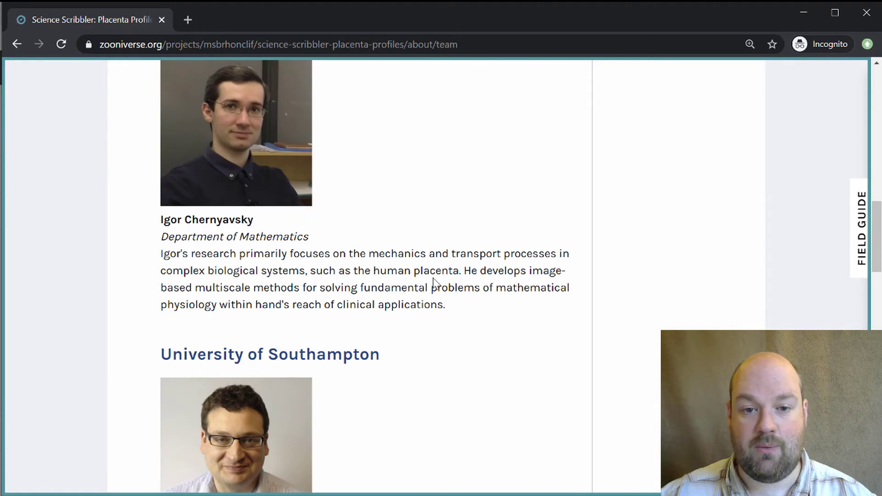
scroll(433, 281, "up", 13)
scroll(436, 271, "up", 8)
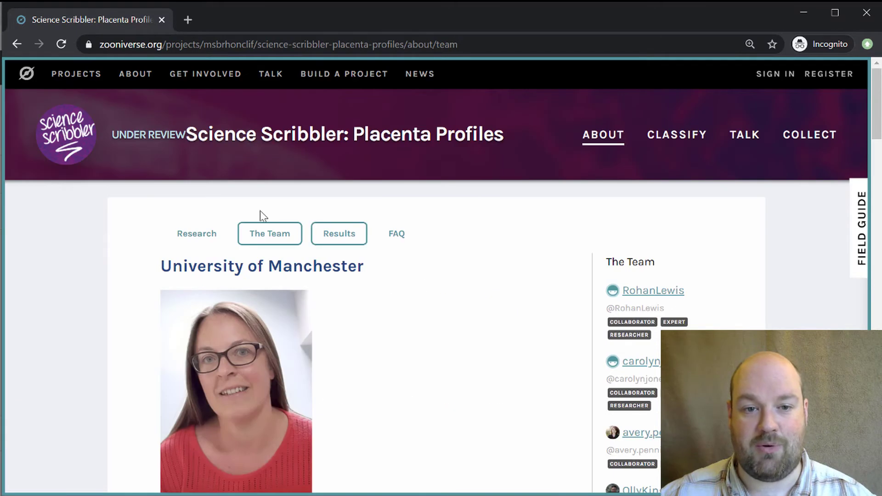
Read the project's research overview, including the placenta figures and the SBF-SEM section
left_click(207, 235)
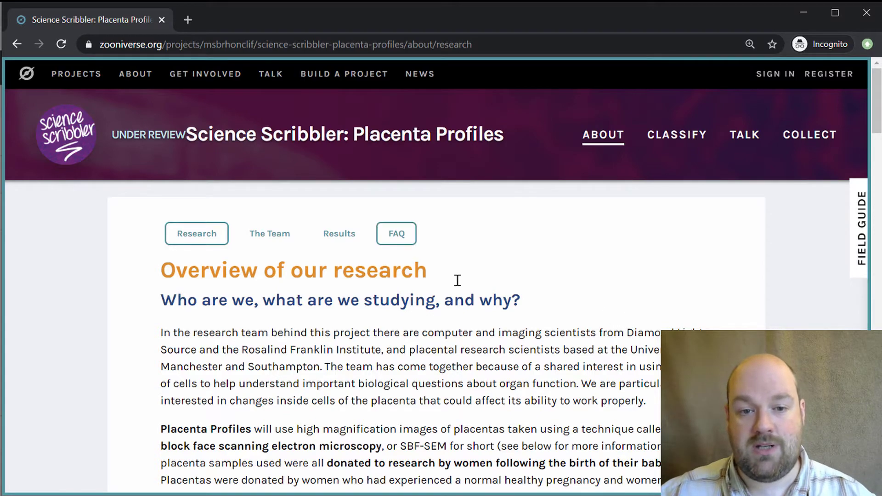
scroll(518, 294, "down", 15)
scroll(519, 294, "down", 6)
scroll(518, 294, "up", 1)
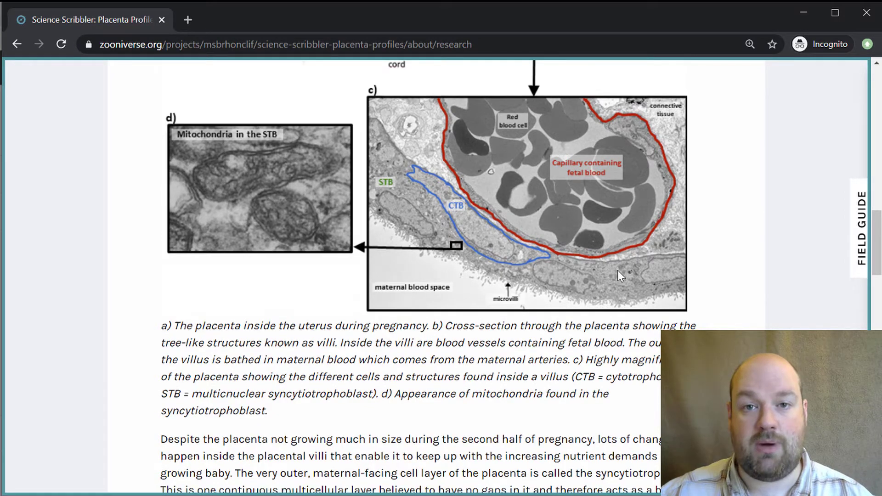
scroll(617, 274, "down", 20)
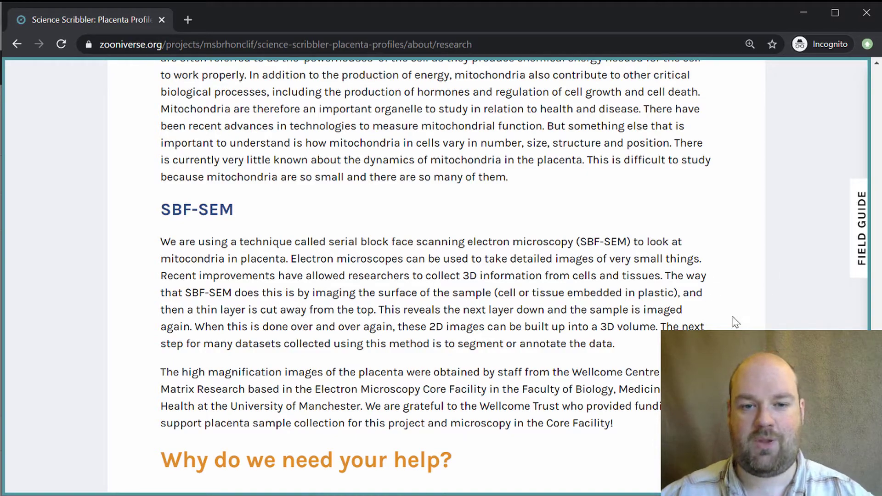
scroll(692, 303, "up", 10)
scroll(692, 303, "up", 15)
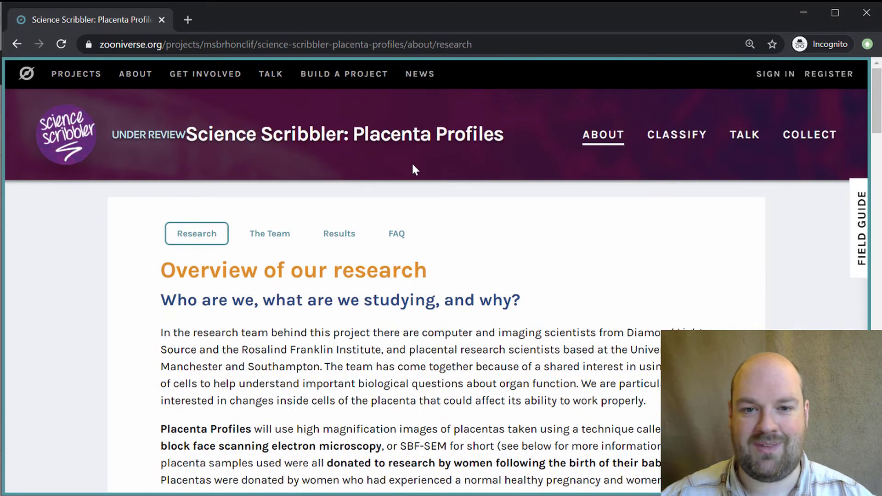
Return to the project's home page and start the Mito Mapper - Top View workflow
left_click(409, 138)
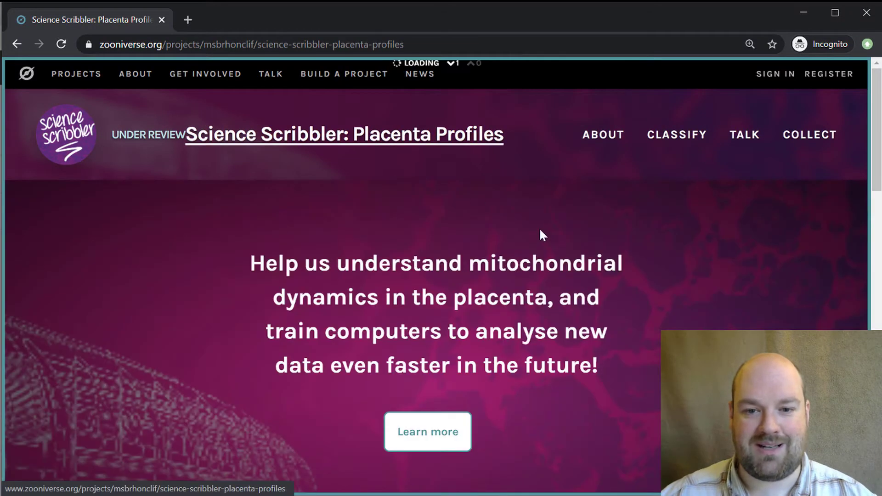
scroll(652, 294, "down", 6)
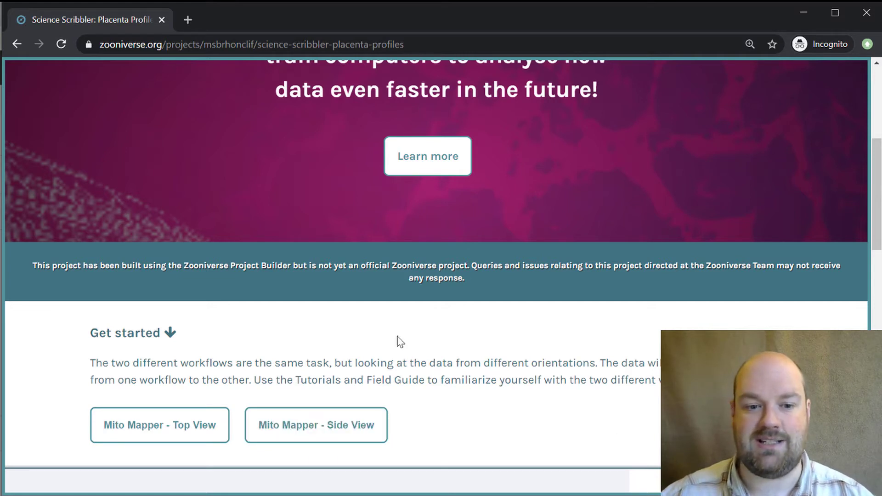
left_click(145, 425)
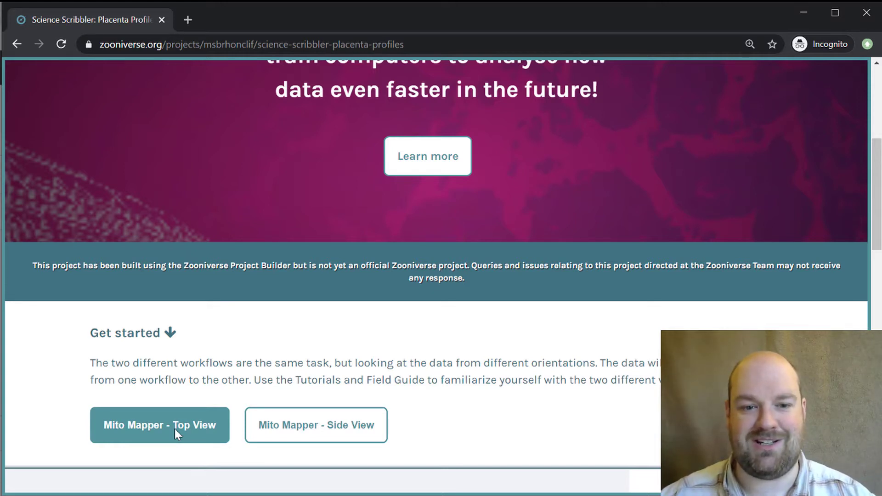
left_click(175, 429)
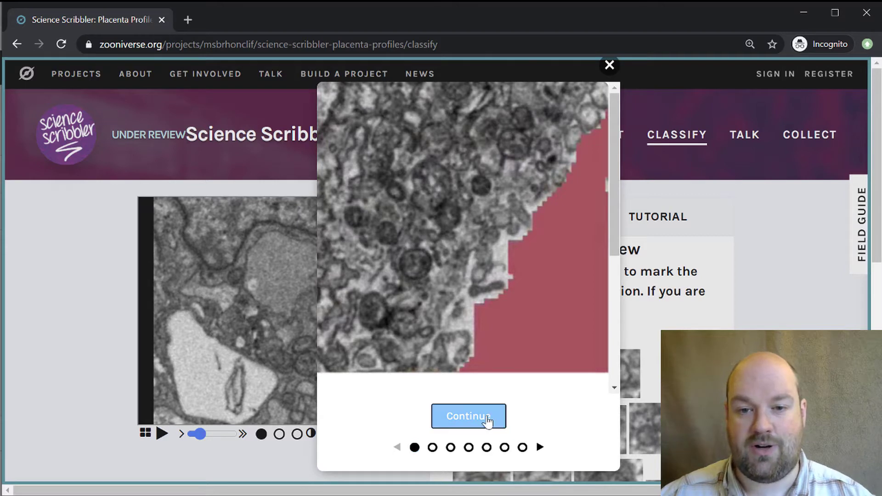
Read the opening tutorial pages, including the close-up and bigger sized mitochondria examples, and close the tutorial
left_click(492, 415)
scroll(565, 297, "down", 6)
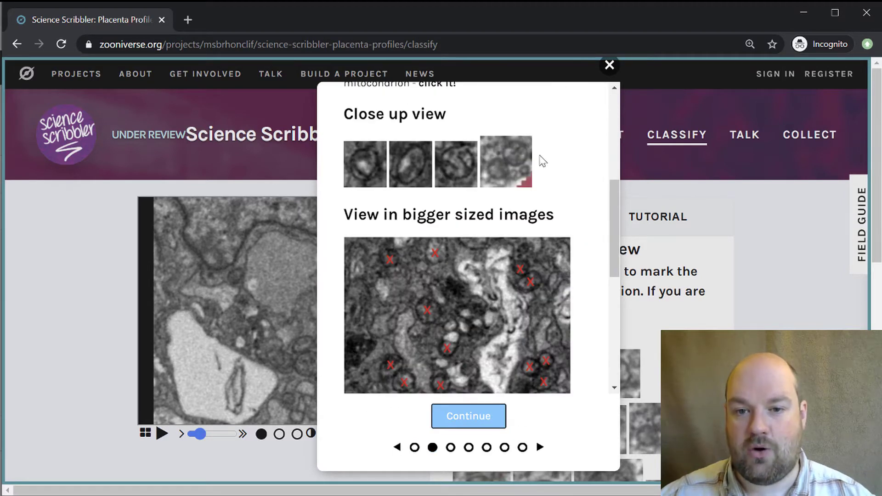
scroll(547, 193, "down", 4)
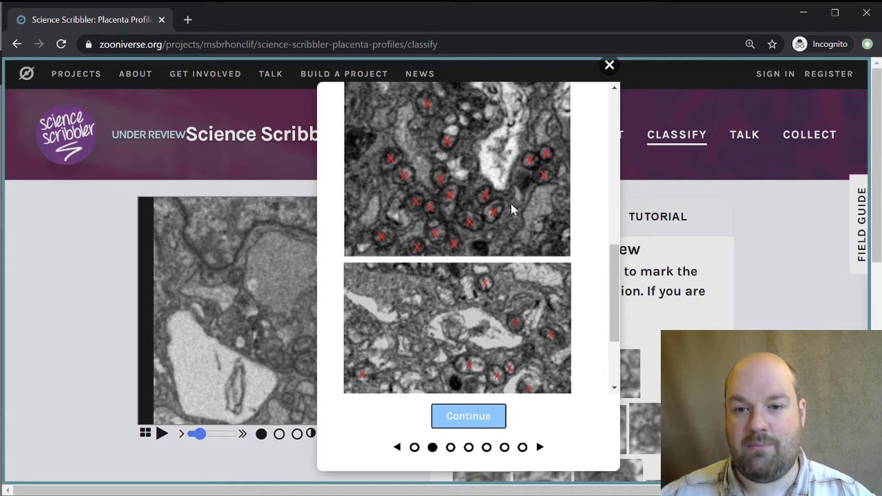
scroll(487, 179, "down", 3)
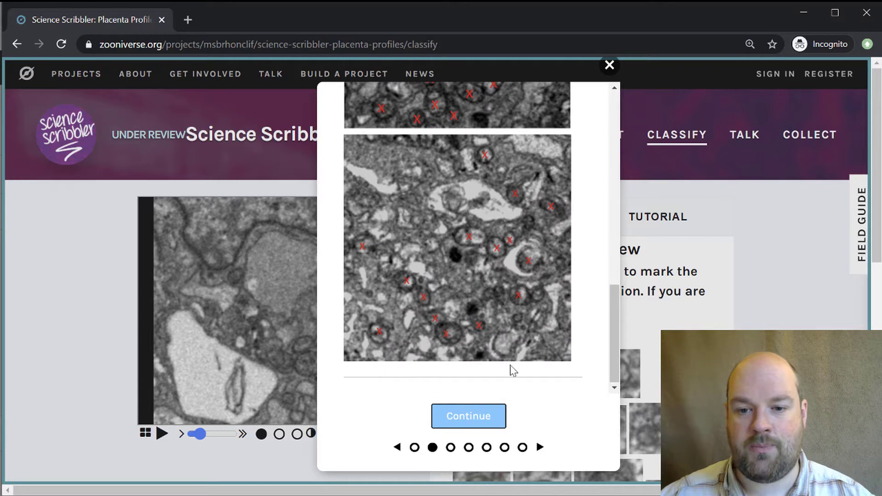
left_click(490, 430)
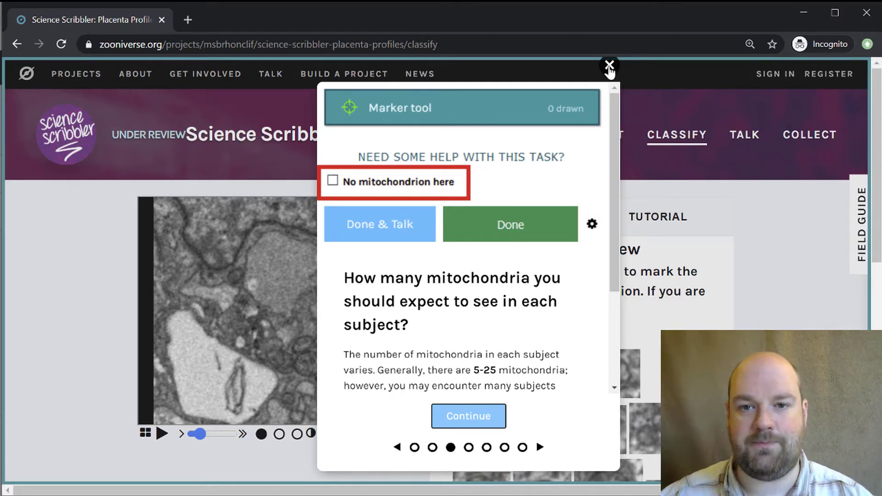
left_click(609, 65)
Zoom in on the microscopy image and zoom back out to the full view
scroll(350, 307, "up", 4)
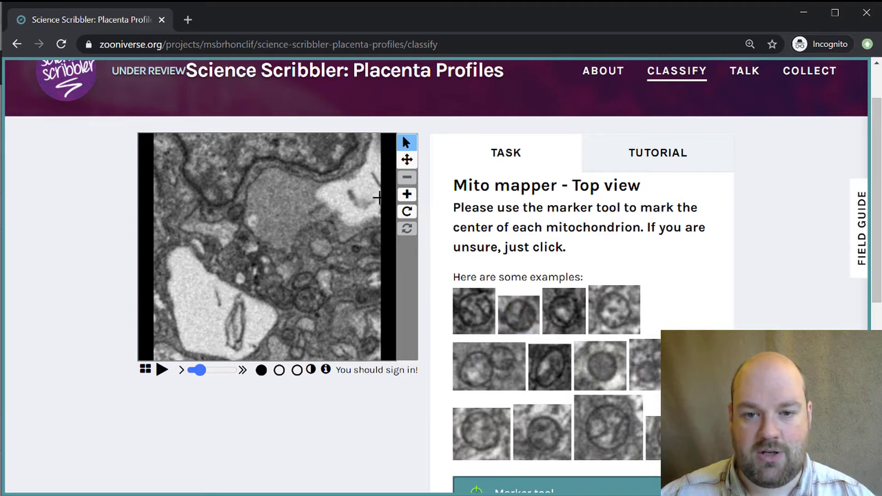
left_click(407, 195)
left_click(407, 195)
left_click(406, 177)
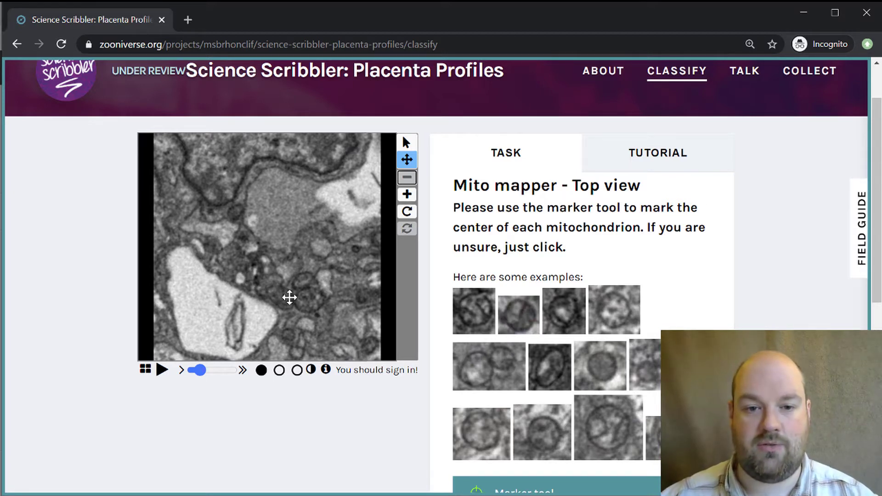
Compare the subject's three image slices by switching back and forth between them, ending on the second slice
left_click(299, 372)
left_click(278, 372)
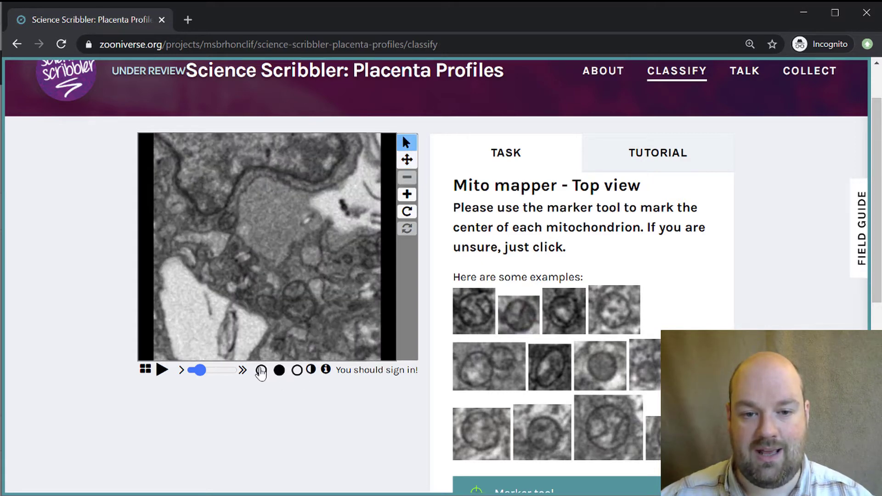
left_click(260, 372)
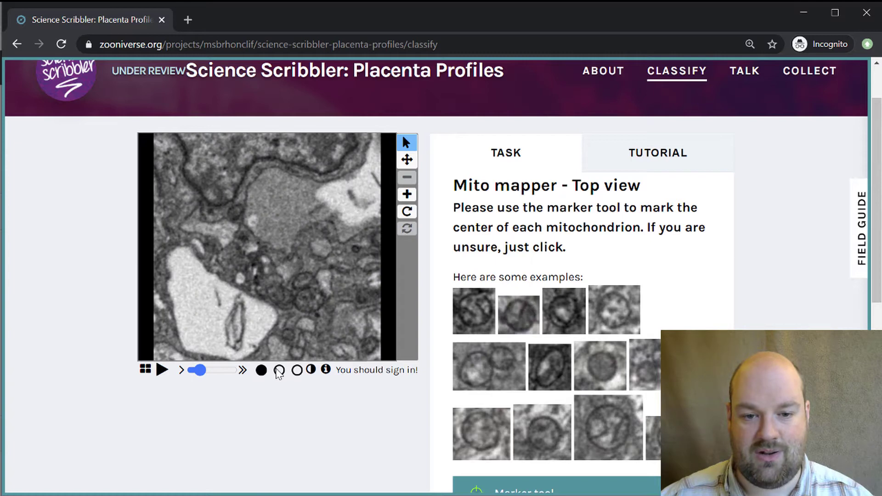
left_click(280, 371)
left_click(297, 371)
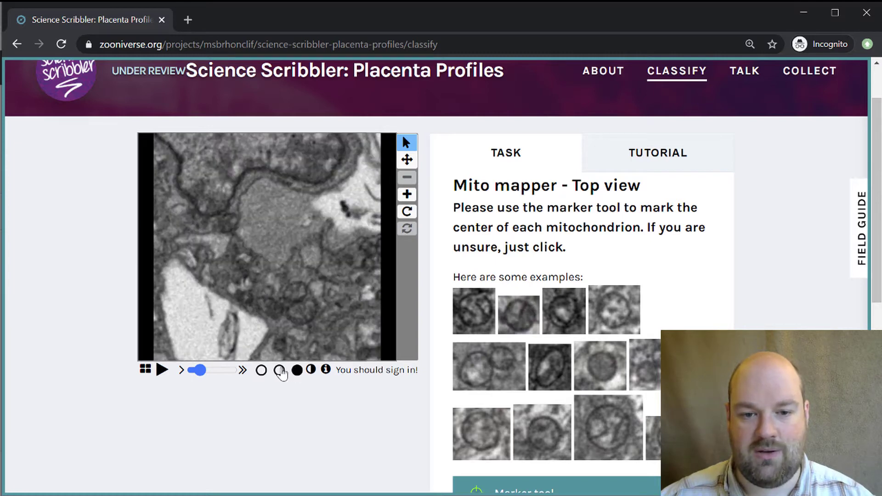
left_click(279, 372)
left_click(261, 371)
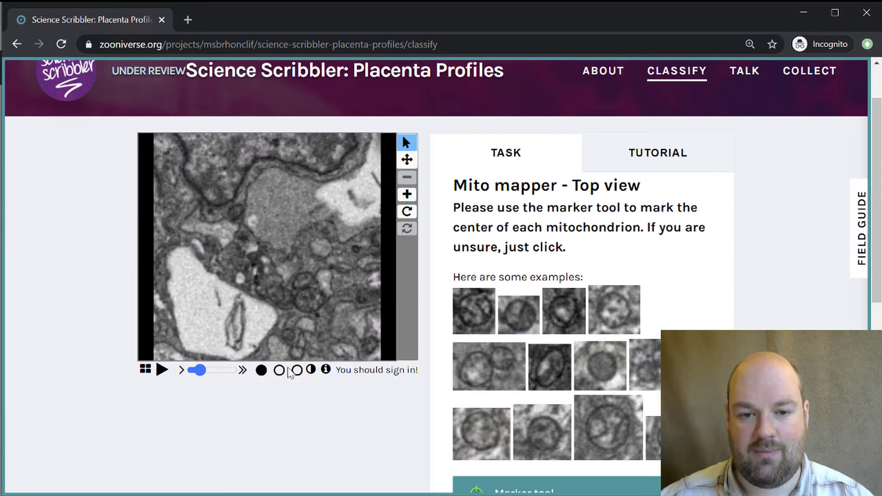
left_click(279, 371)
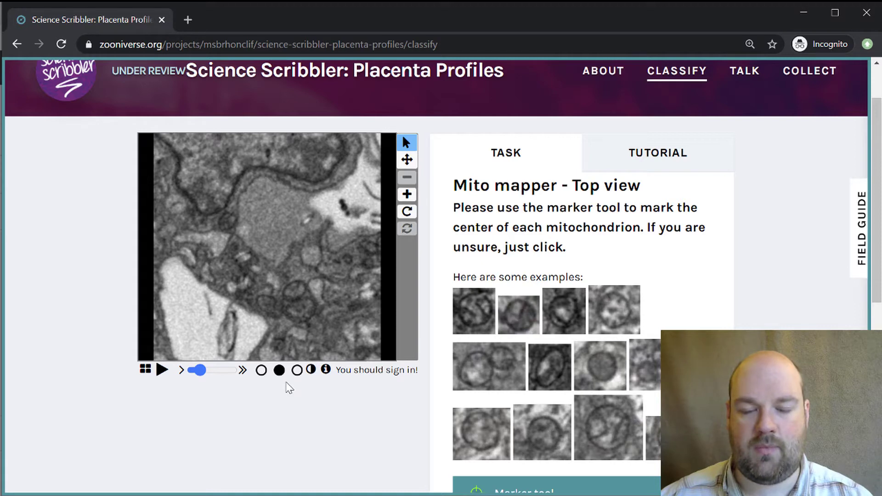
View all three slices of the subject together, and return to the single-image view
left_click(147, 368)
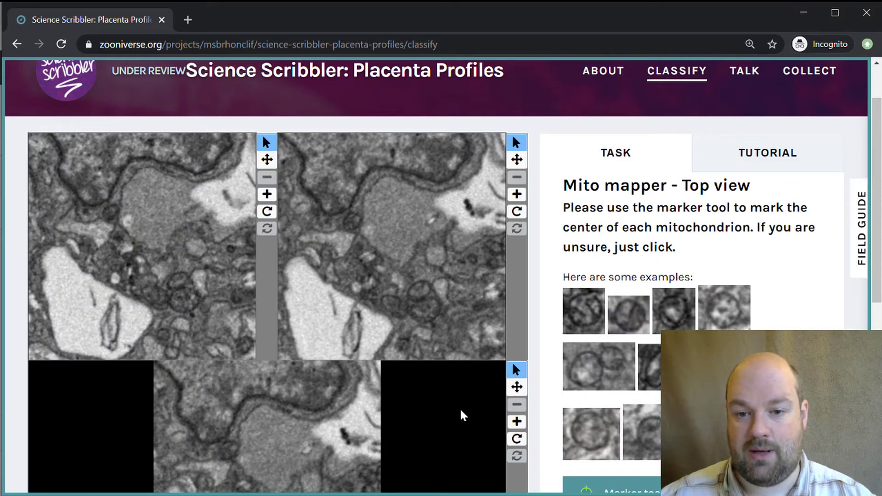
scroll(461, 413, "down", 3)
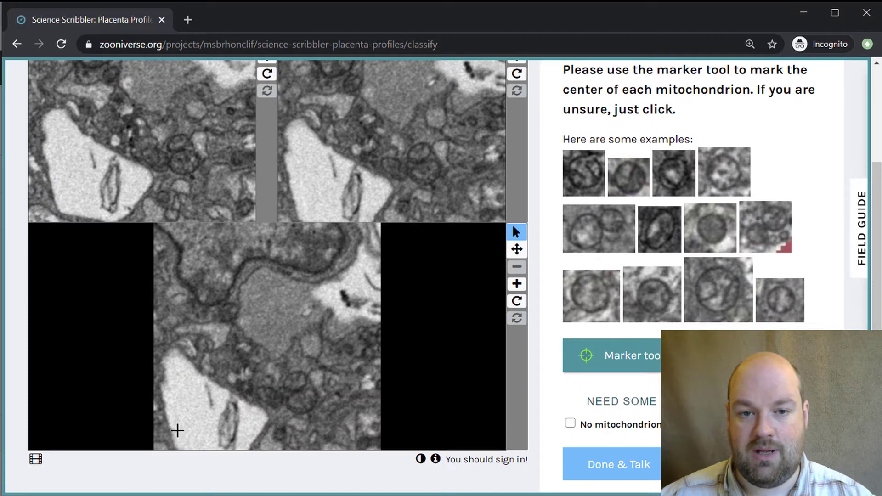
scroll(177, 431, "up", 2)
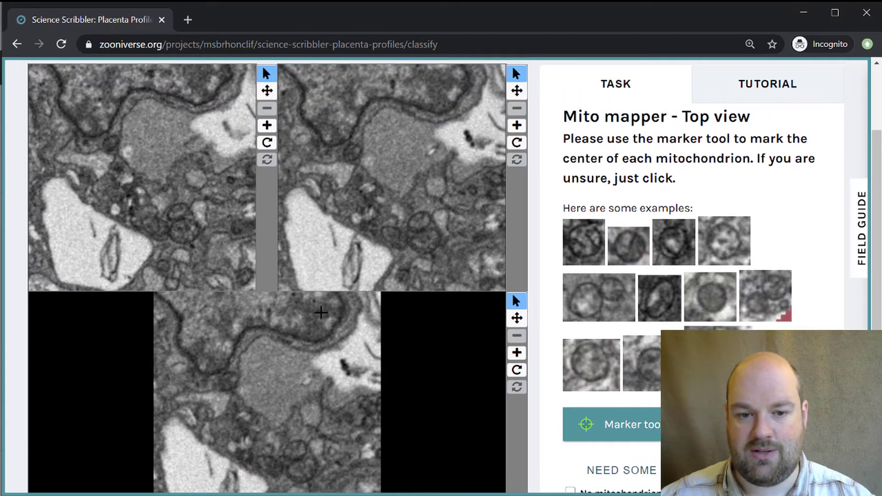
scroll(321, 311, "down", 2)
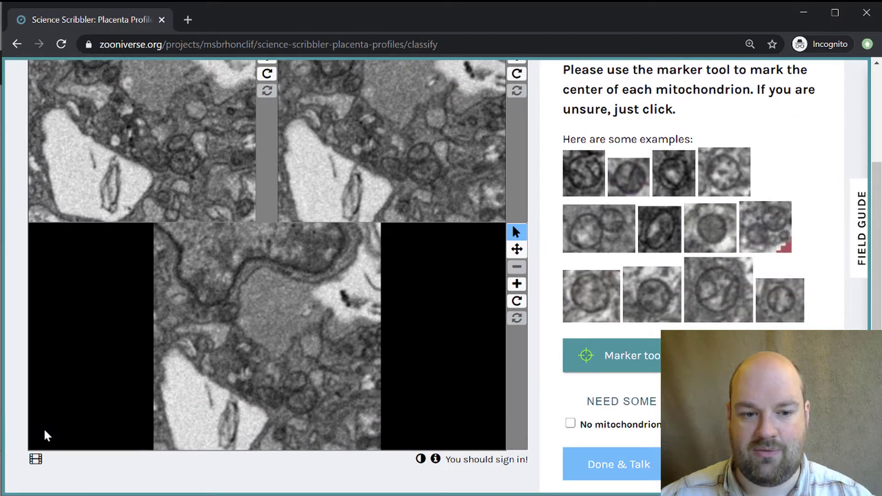
left_click(36, 459)
scroll(215, 402, "up", 5)
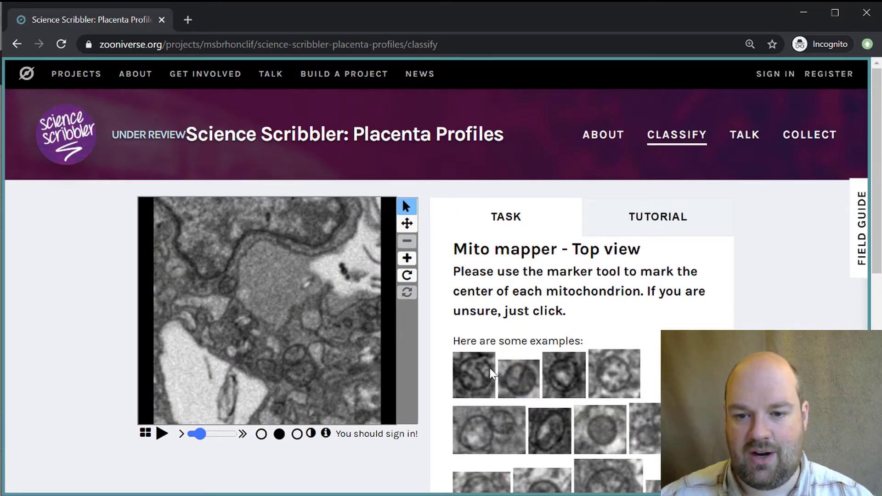
Check the task's marker tool, and review the Field Guide's mitochondria examples for Mito mapper - Top view
scroll(436, 276, "down", 3)
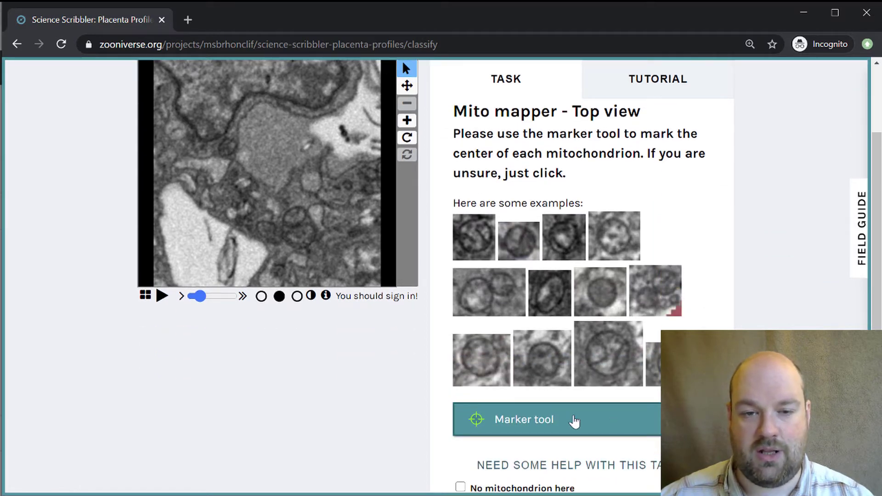
scroll(399, 222, "up", 2)
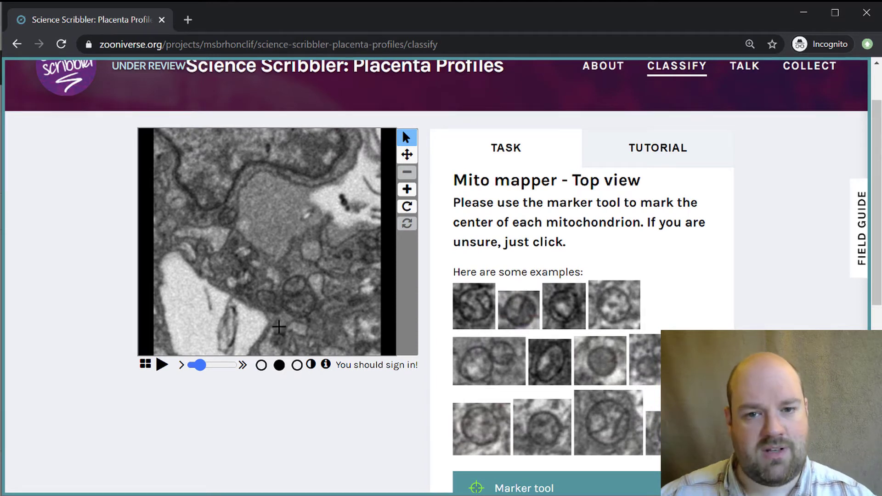
left_click(862, 228)
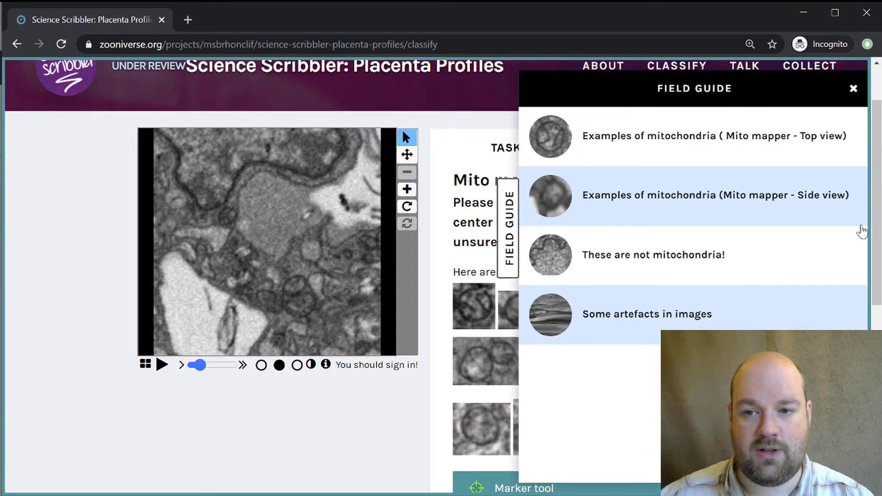
left_click(764, 141)
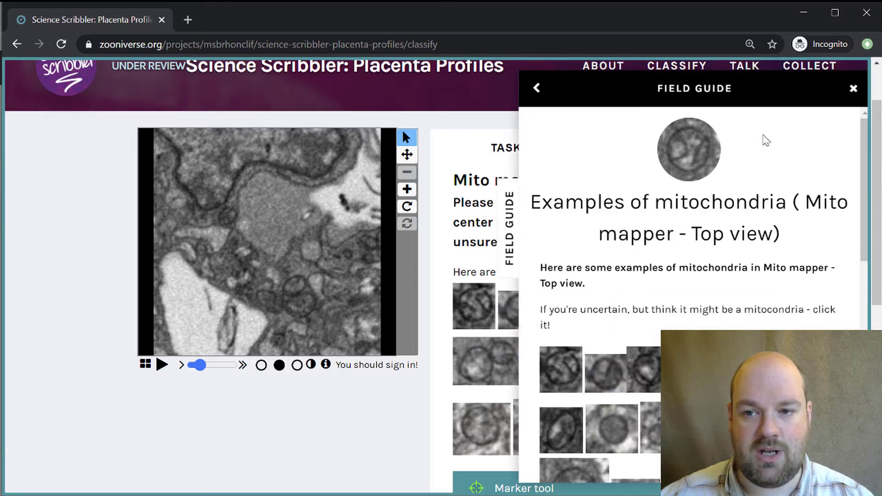
scroll(743, 290, "down", 10)
scroll(744, 297, "up", 10)
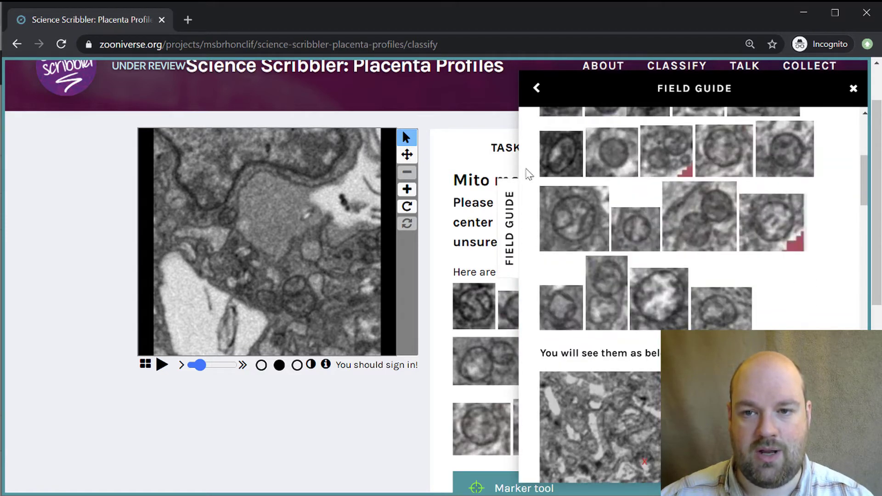
left_click(537, 88)
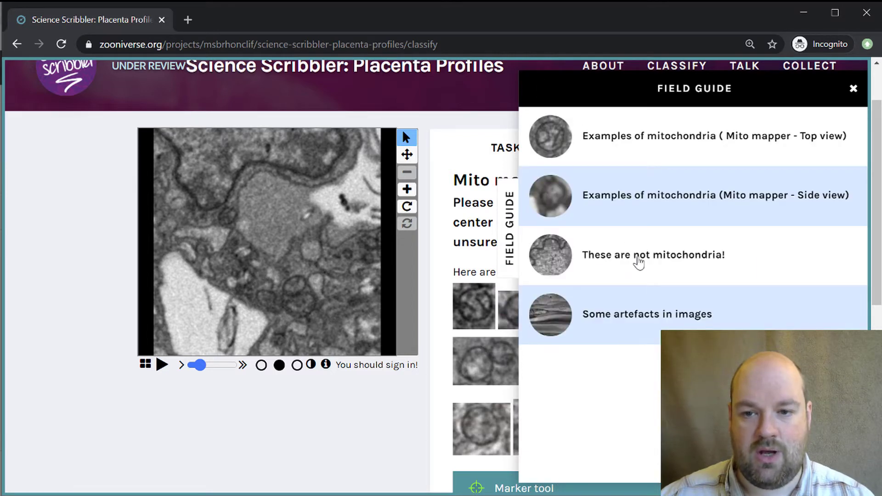
Review the Field Guide's "These are not mitochondria!" examples and return to its topic list
left_click(638, 261)
scroll(689, 294, "down", 5)
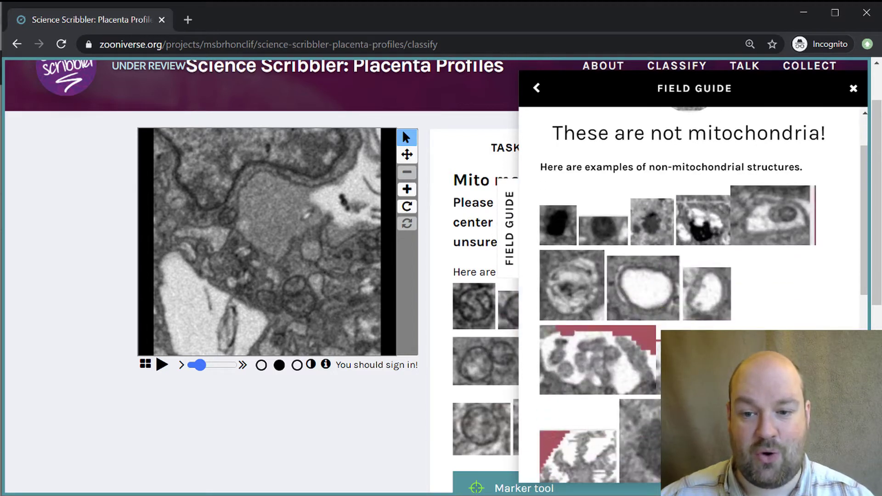
left_click(536, 88)
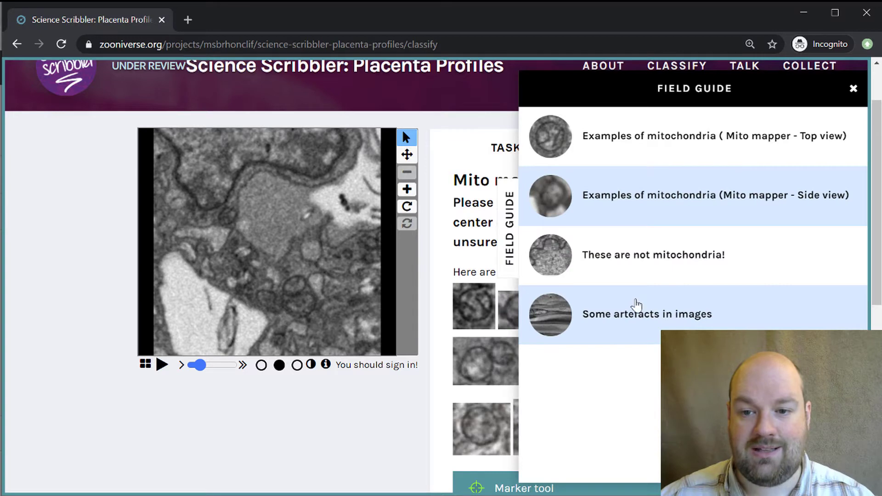
Review the Field Guide's "Some artefacts in images" examples, and close the Field Guide
left_click(634, 310)
scroll(634, 330, "down", 7)
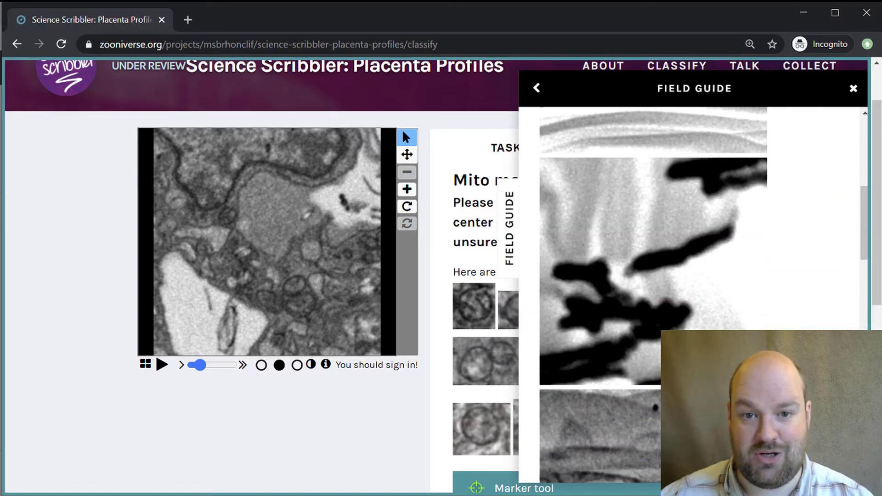
scroll(653, 295, "up", 7)
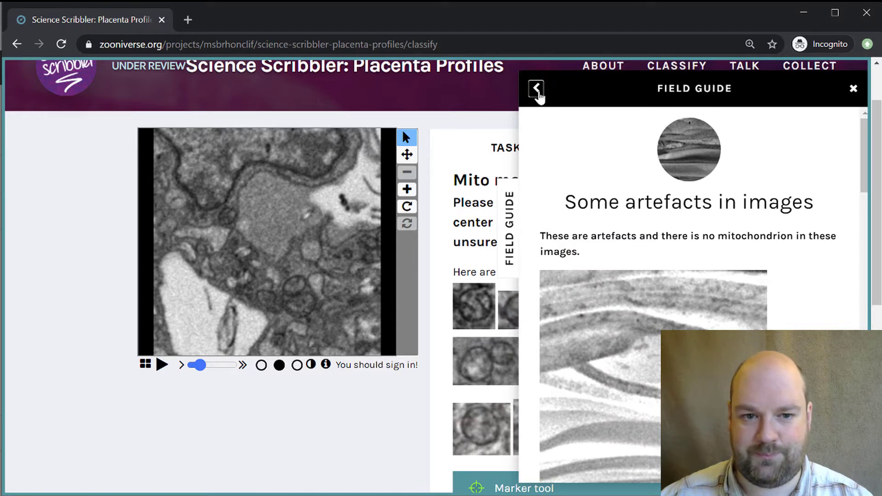
left_click(536, 88)
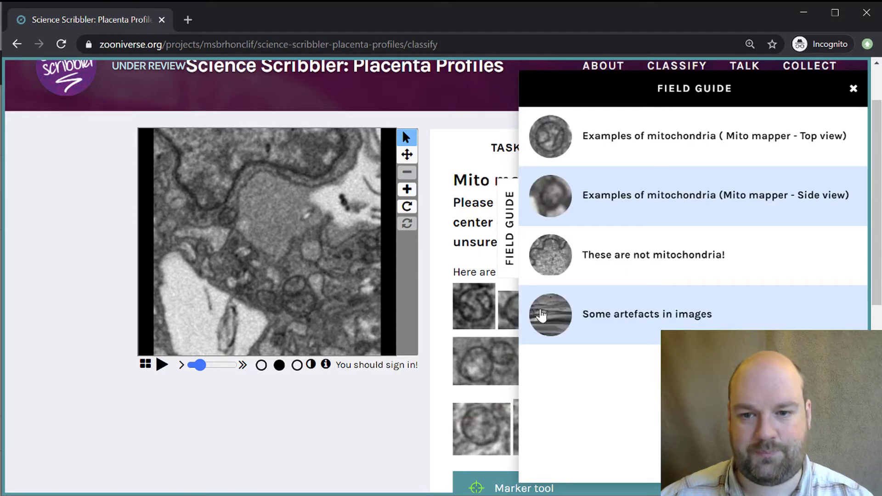
left_click(853, 89)
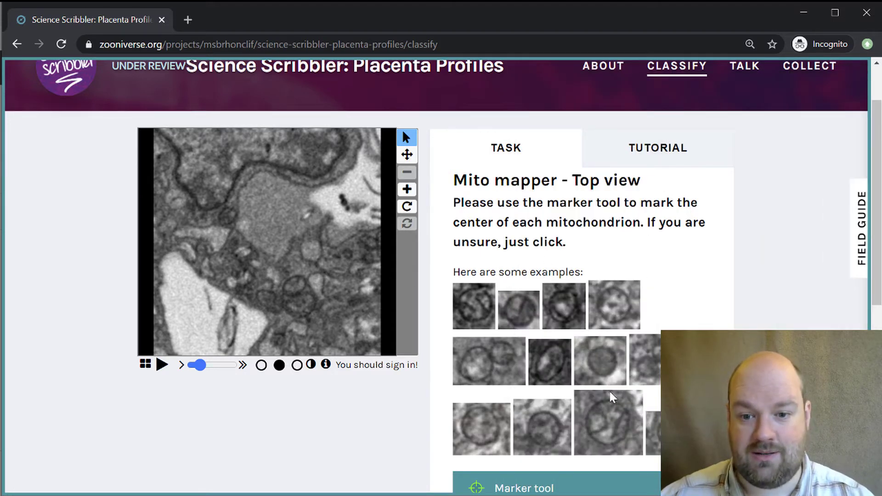
Mark the centers of four mitochondria on the second slice: three clustered in the lower middle and one beside the large grey area
scroll(579, 404, "down", 2)
scroll(403, 286, "up", 2)
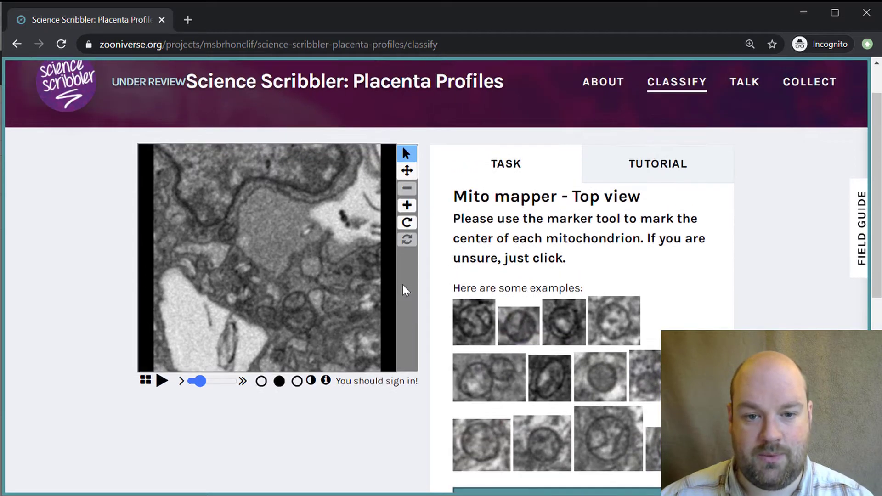
scroll(403, 286, "up", 1)
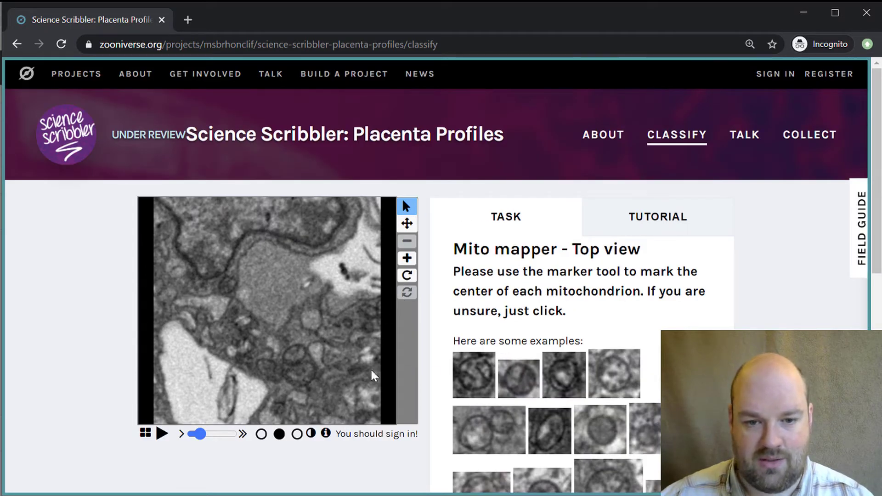
left_click(302, 373)
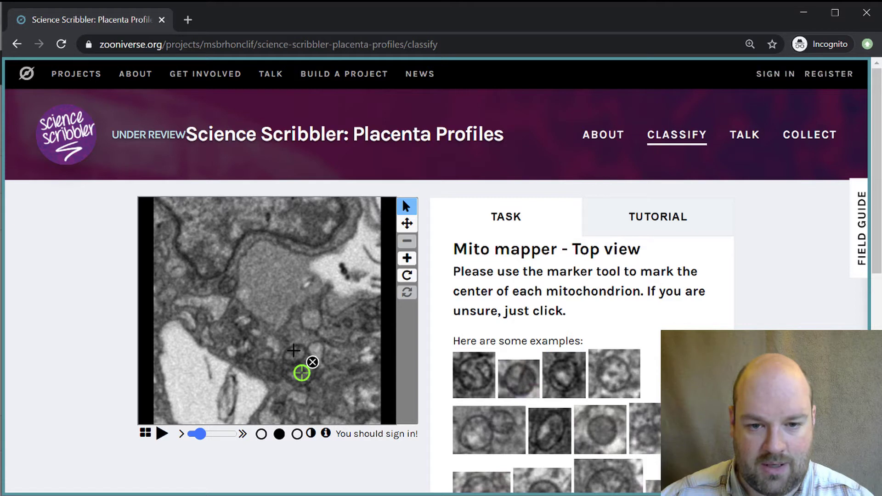
left_click(293, 353)
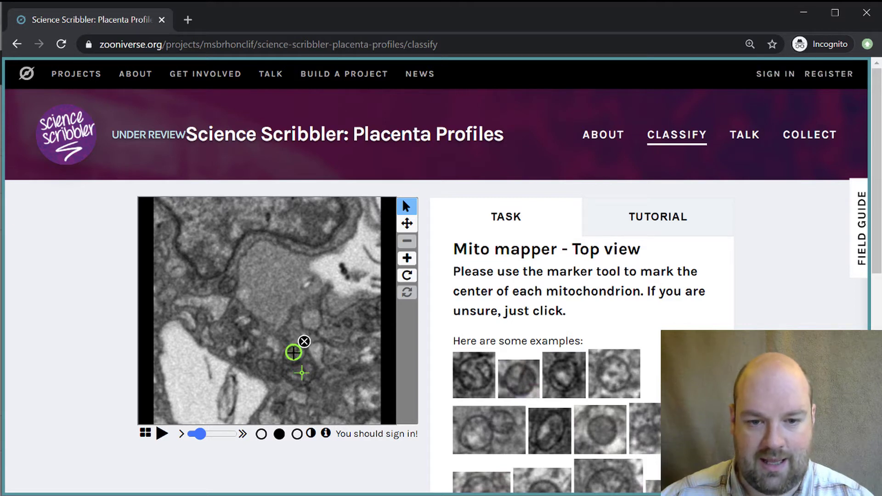
left_click(265, 365)
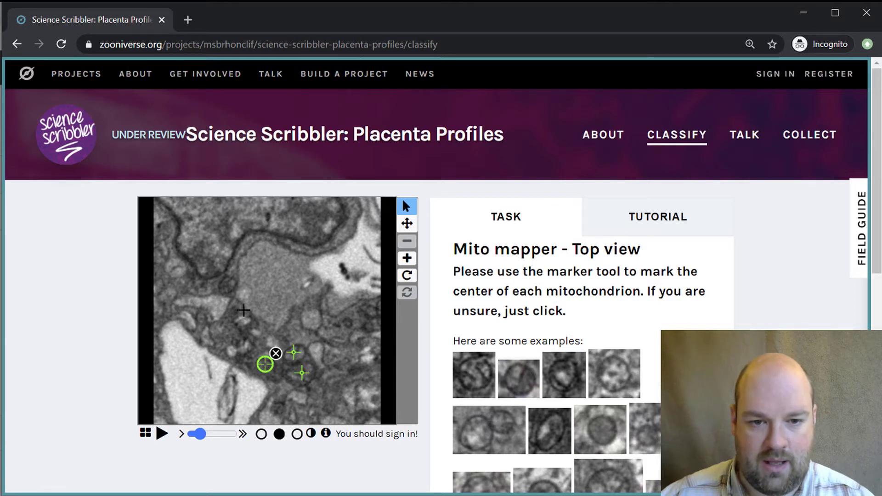
left_click(229, 286)
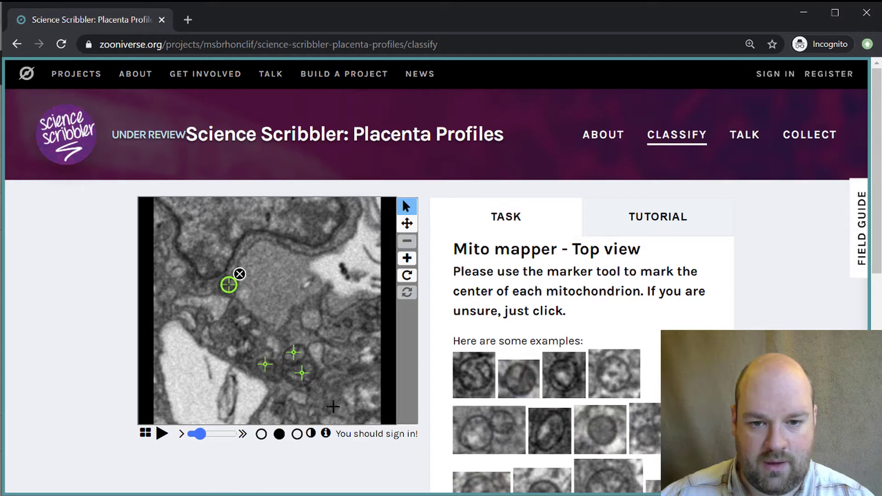
Check the third slice for comparison and mark three more possible mitochondria: two near the image's right edge and one above the lower-left white area
left_click(296, 434)
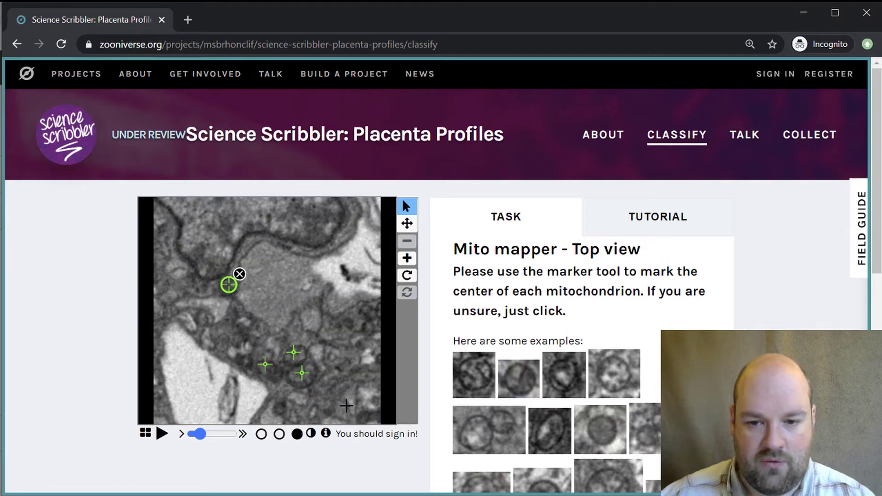
left_click(370, 312)
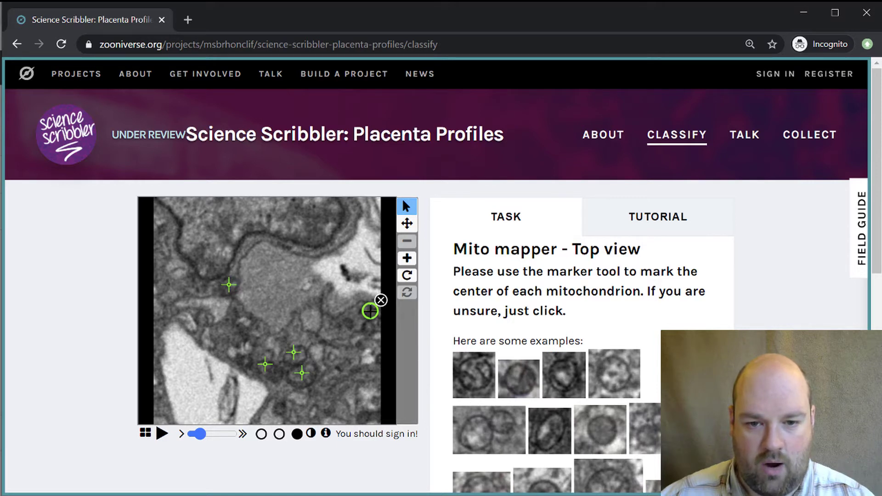
left_click(279, 434)
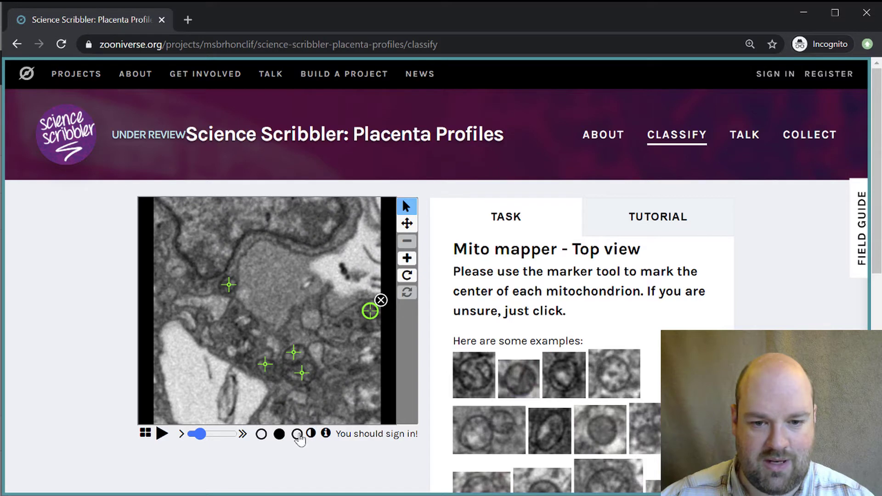
left_click(203, 317)
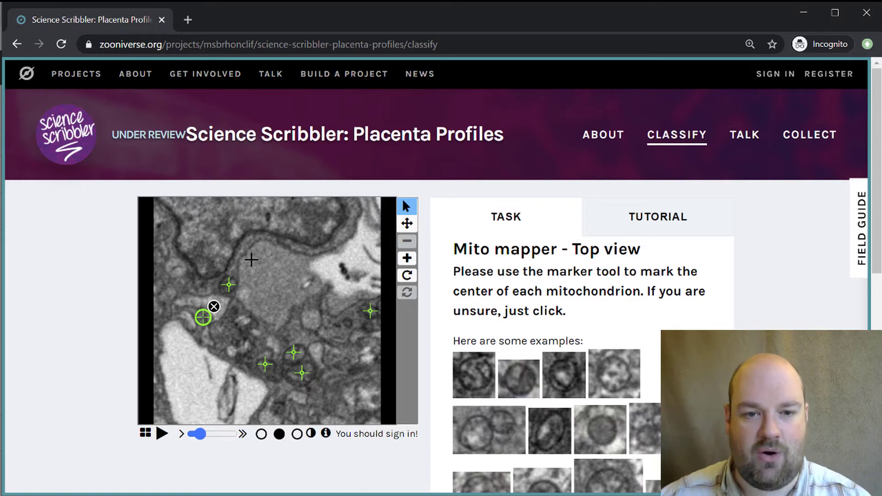
left_click(368, 358)
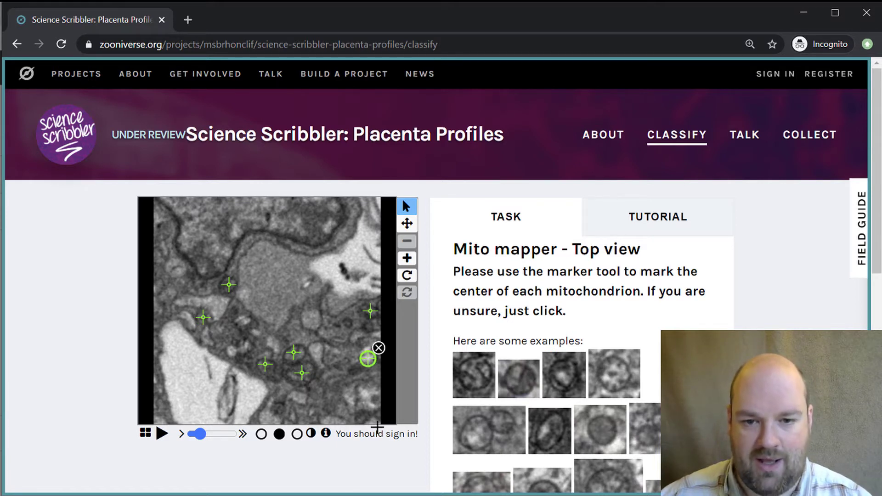
Recheck the Field Guide's "These are not mitochondria!" examples, and close the Field Guide
left_click(860, 245)
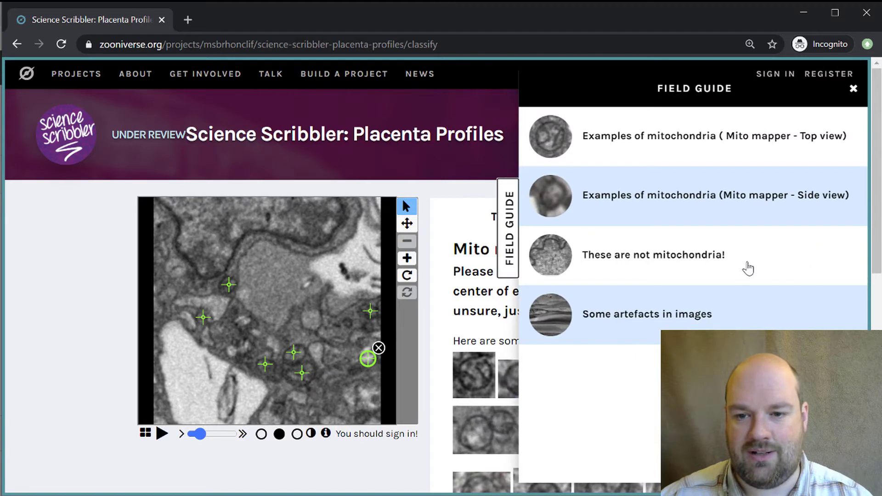
left_click(677, 258)
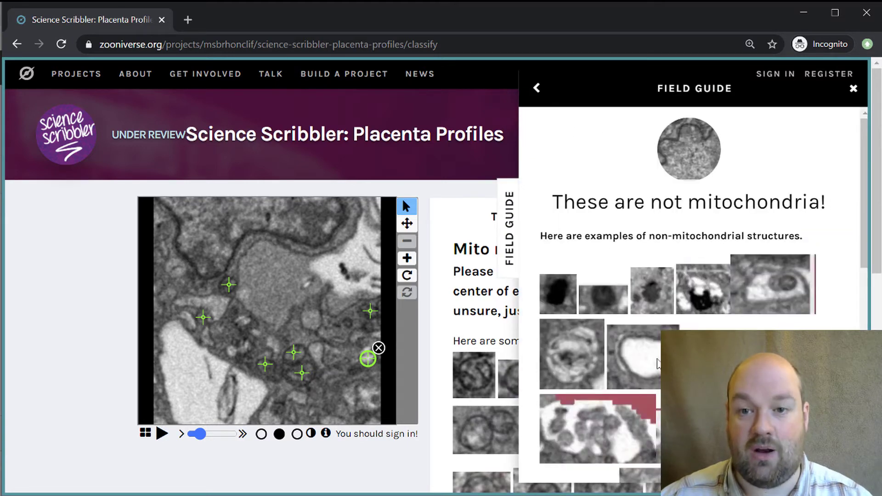
left_click(537, 90)
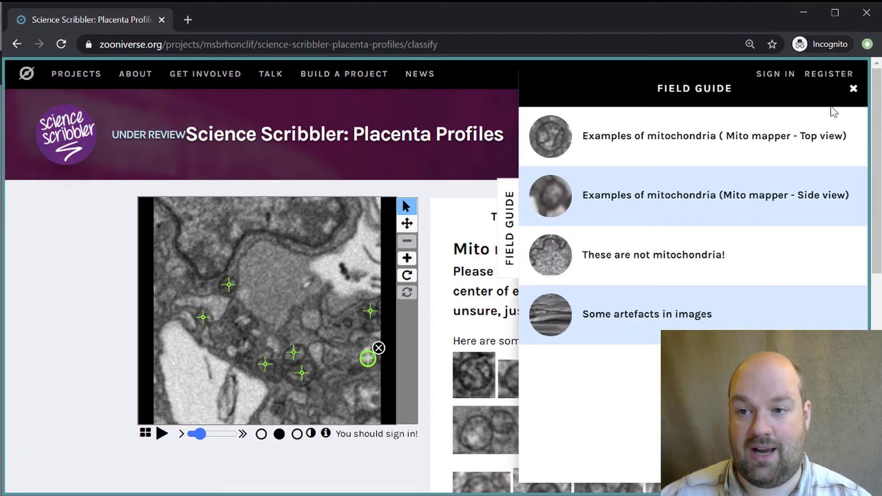
left_click(853, 90)
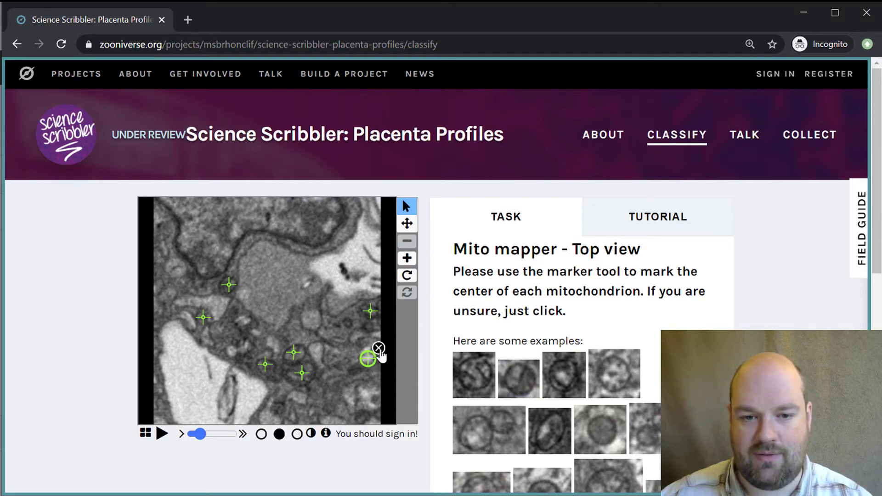
Mark a possible mitochondrion near the image's upper-left edge, and delete the lower marker near the right edge
left_click(174, 267)
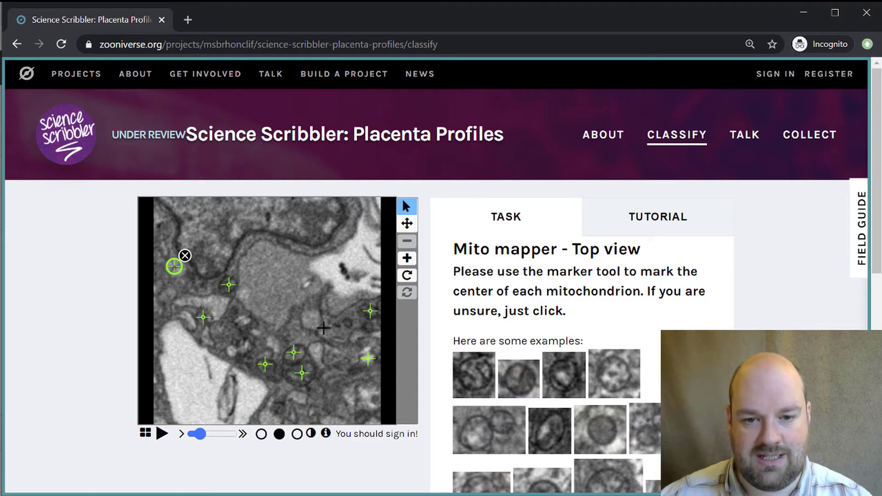
left_click(368, 359)
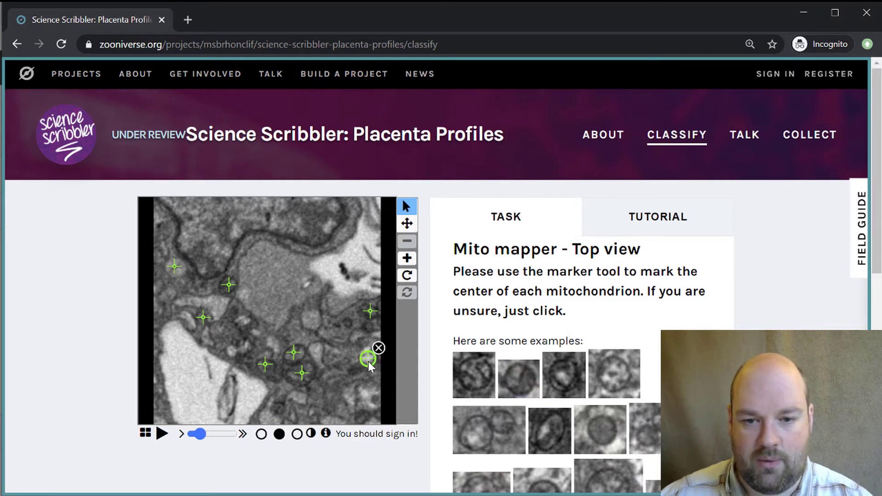
left_click(378, 348)
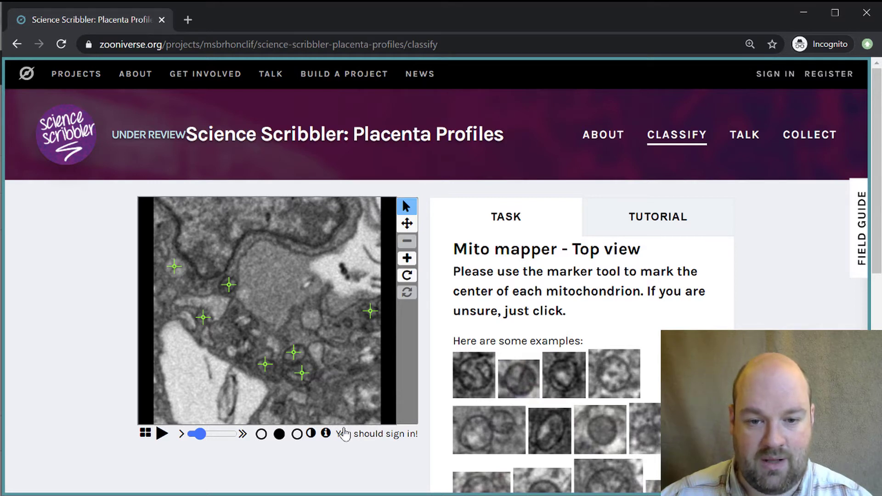
Shift the lowest marker slightly right toward its mitochondrion's center, and submit the classification without opening Talk
left_click(301, 372)
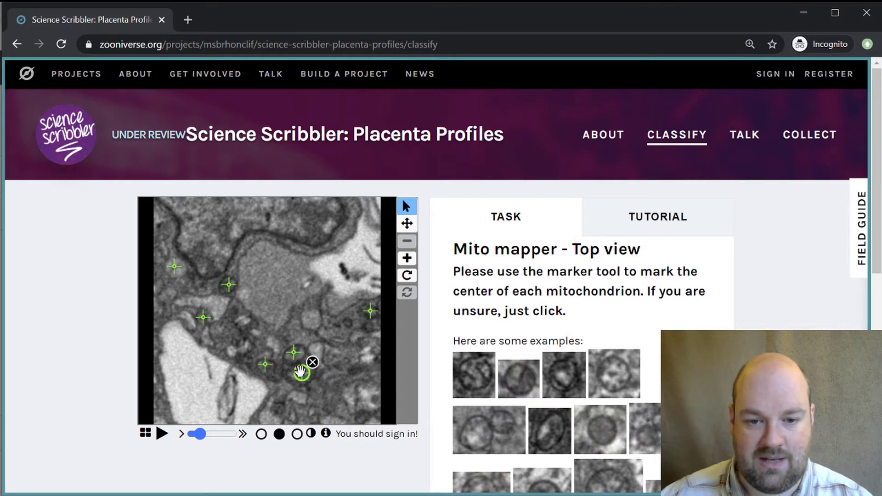
mouse_move(302, 373)
left_mouse_down()
mouse_move(353, 381)
mouse_move(304, 373)
left_mouse_up()
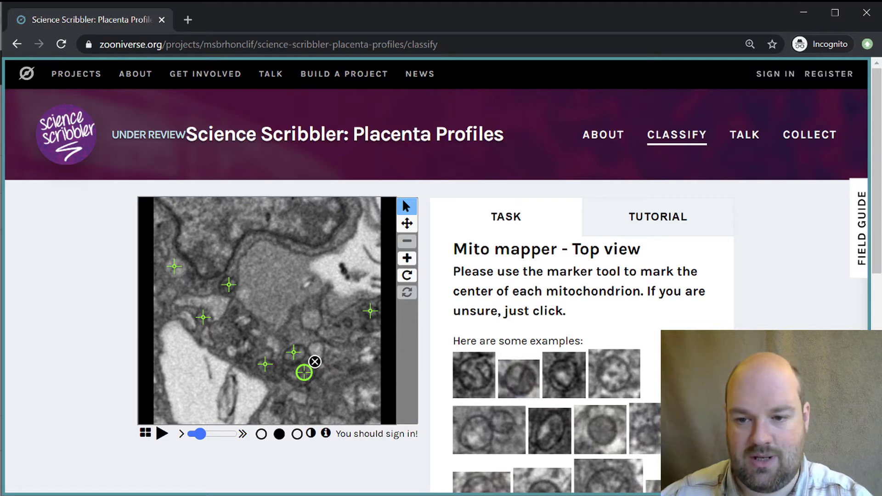
scroll(331, 386, "down", 3)
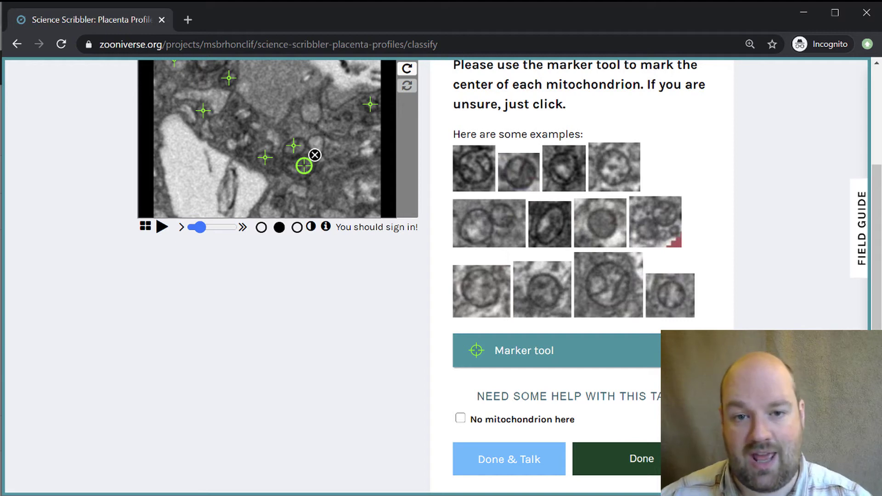
left_click(616, 459)
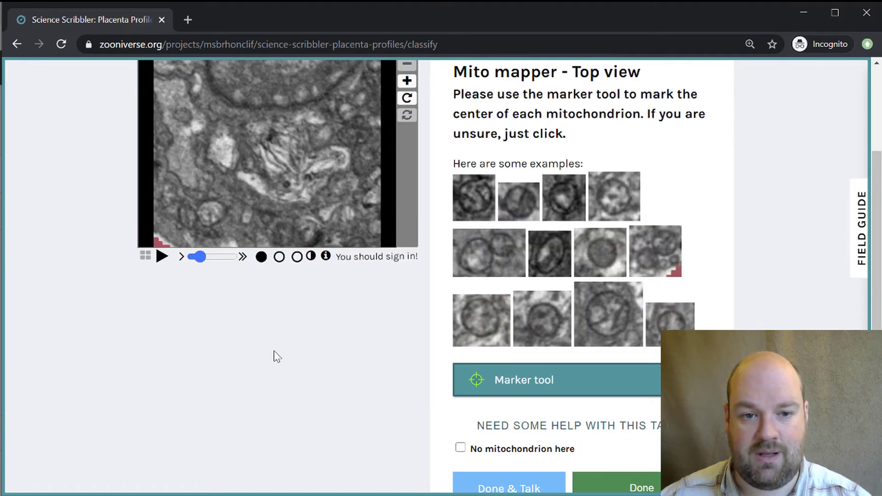
Examine the new subject and the options for finishing its task, trying the "No mitochondrion here" checkbox and leaving it unchecked
scroll(274, 351, "up", 2)
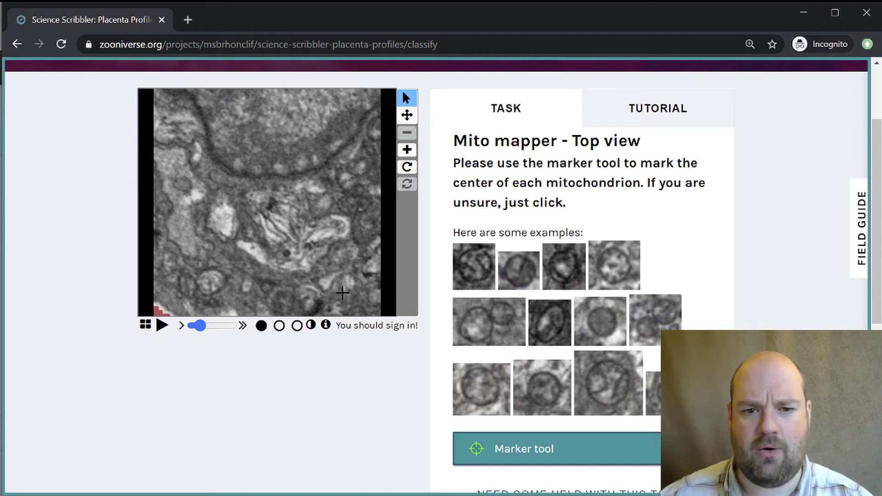
scroll(380, 331, "down", 6)
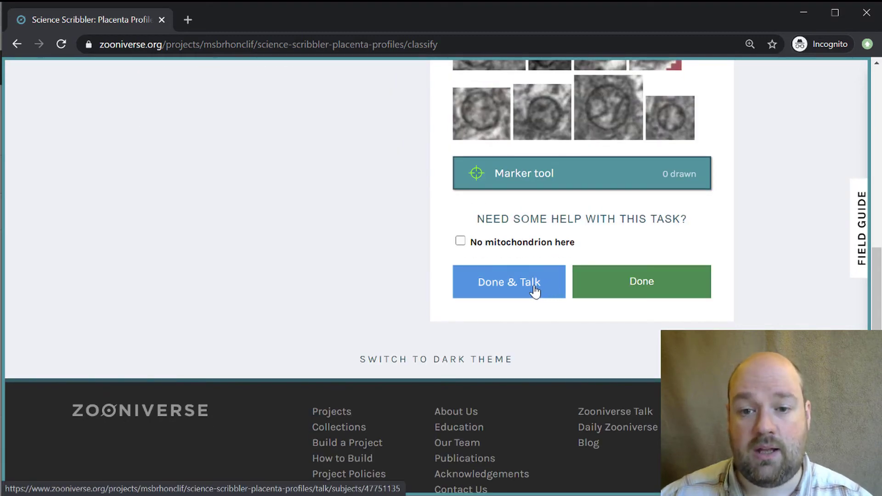
scroll(528, 291, "up", 6)
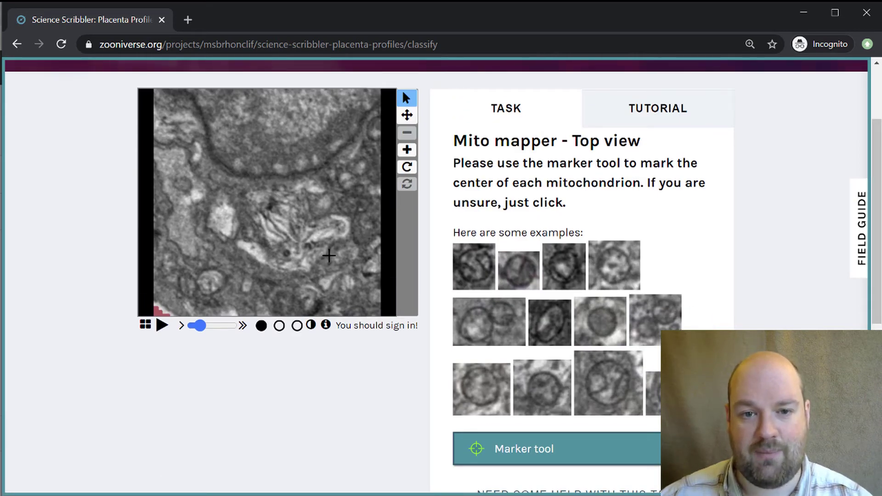
scroll(329, 256, "down", 3)
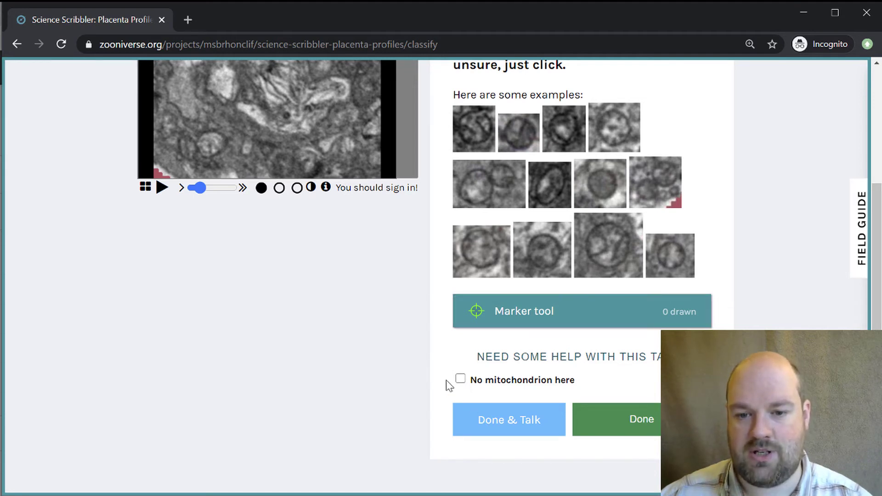
left_click(461, 381)
left_click(462, 385)
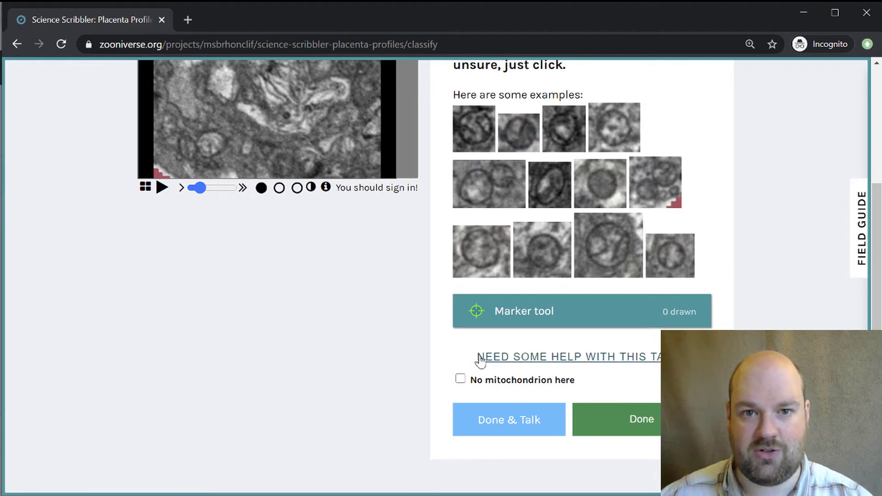
Finish the current subject with Done & Talk, and view the comments and discussion area on its Talk page
scroll(384, 324, "up", 3)
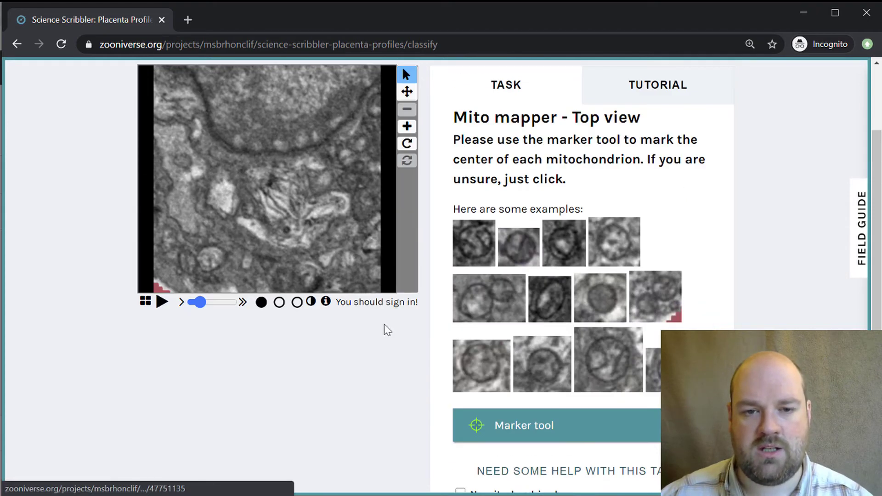
scroll(511, 317, "down", 3)
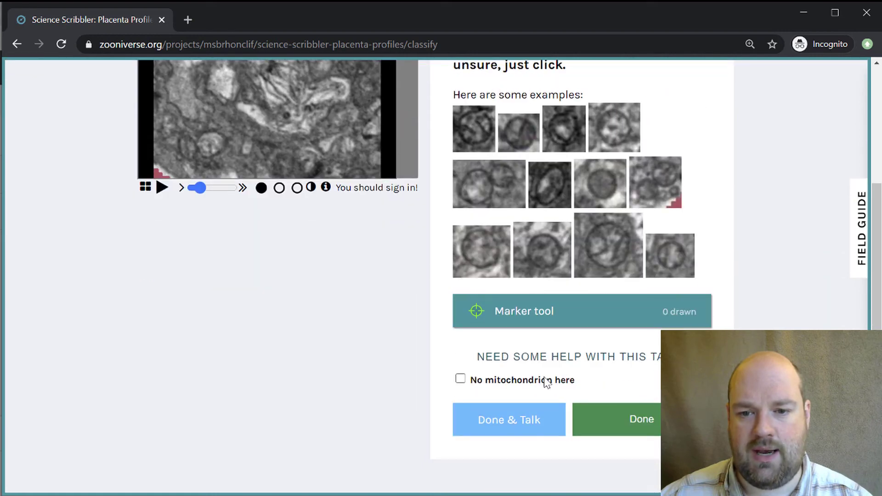
left_click(537, 419)
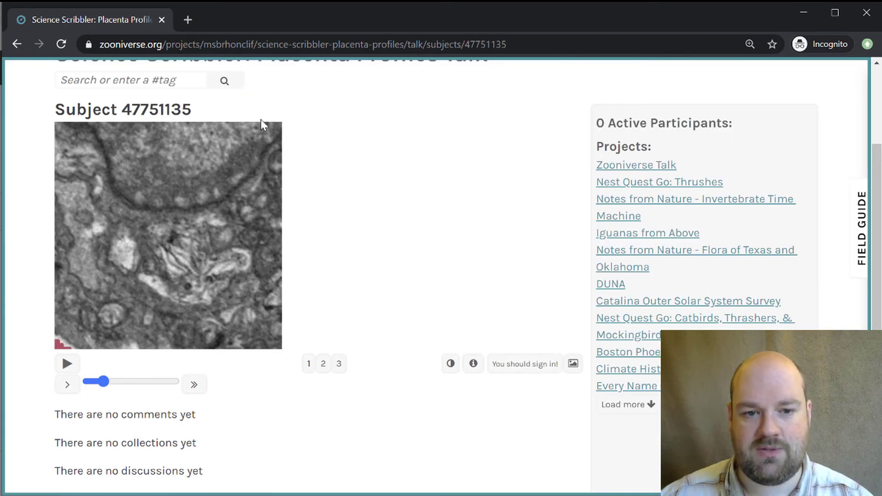
scroll(344, 224, "down", 3)
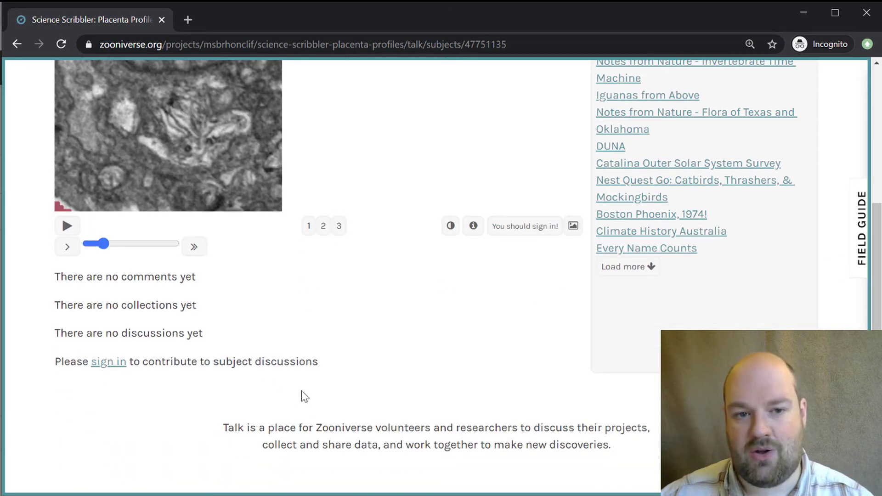
Open the project's Talk area and look through its discussion boards
scroll(307, 396, "up", 3)
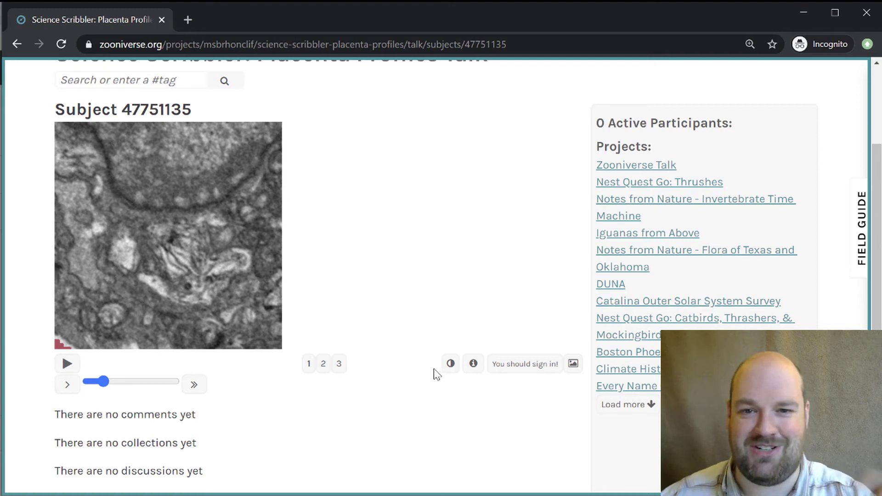
scroll(430, 369, "up", 3)
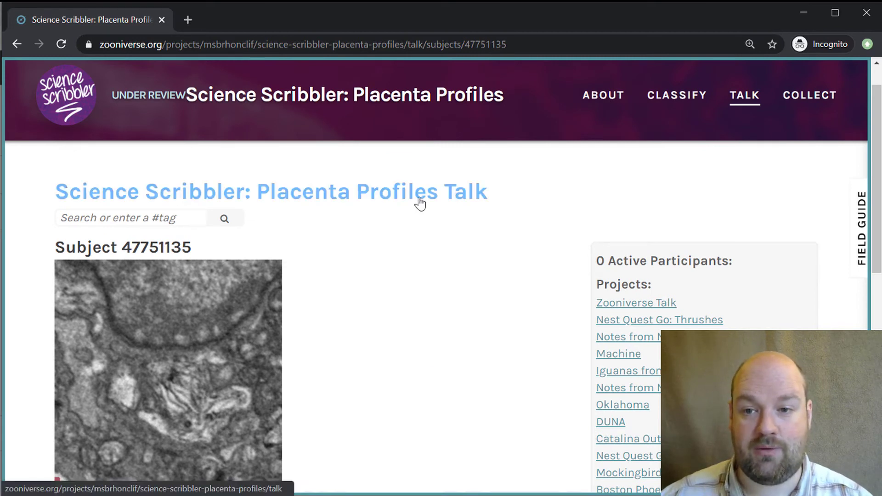
left_click(753, 100)
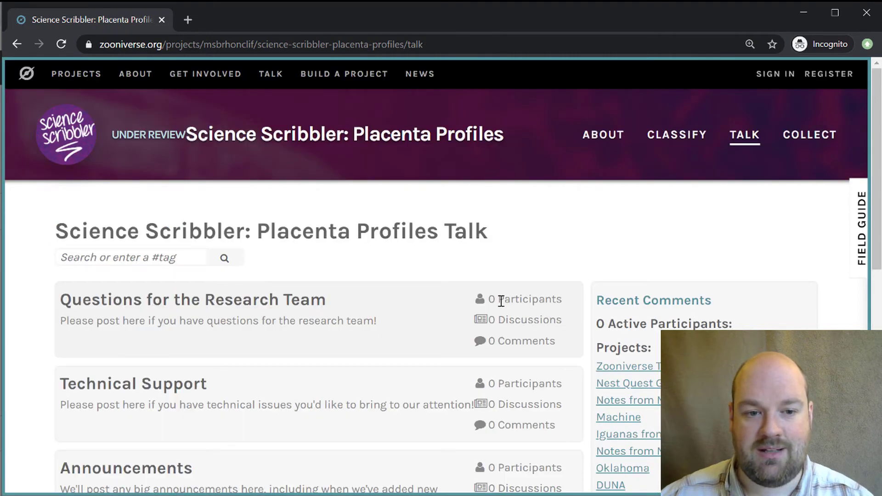
scroll(508, 300, "down", 2)
scroll(507, 299, "down", 3)
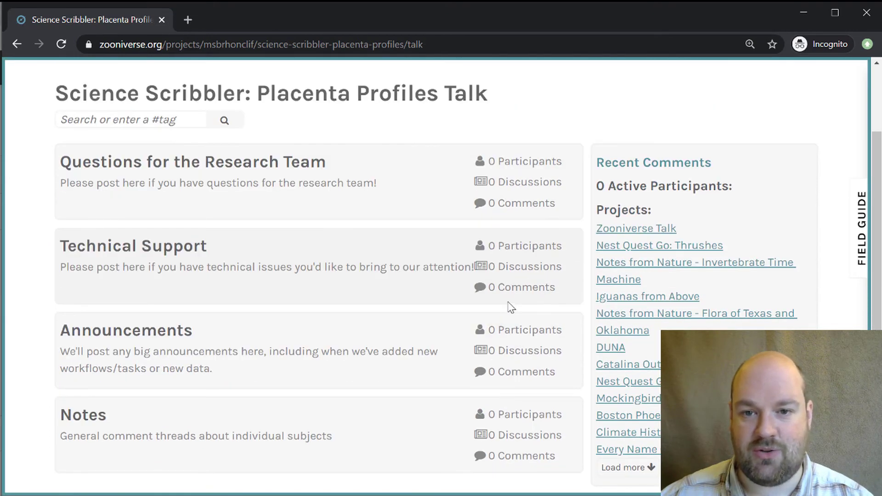
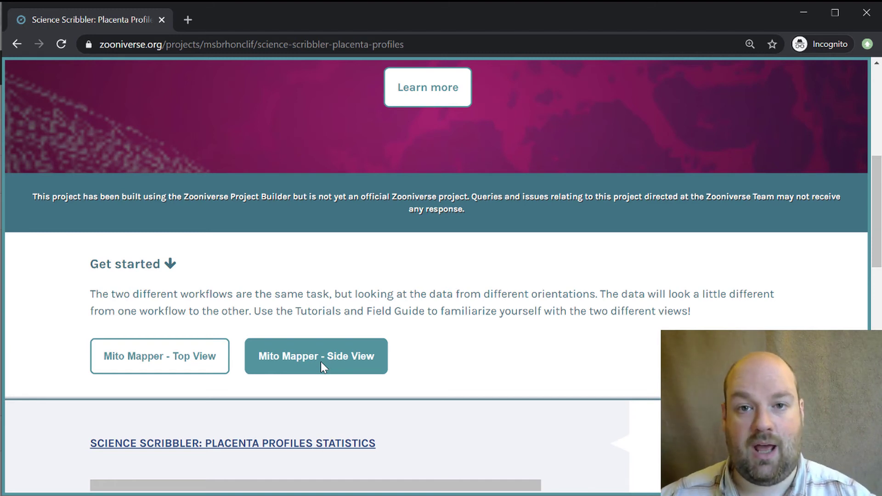
Start the Mito Mapper - Side View workflow and examine the tutorial's guidance and example images for identifying mitochondria
left_click(322, 364)
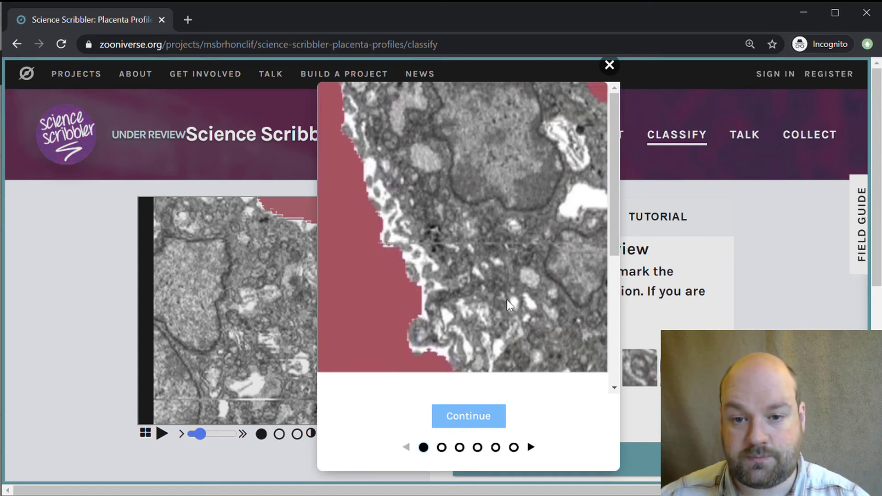
left_click(473, 416)
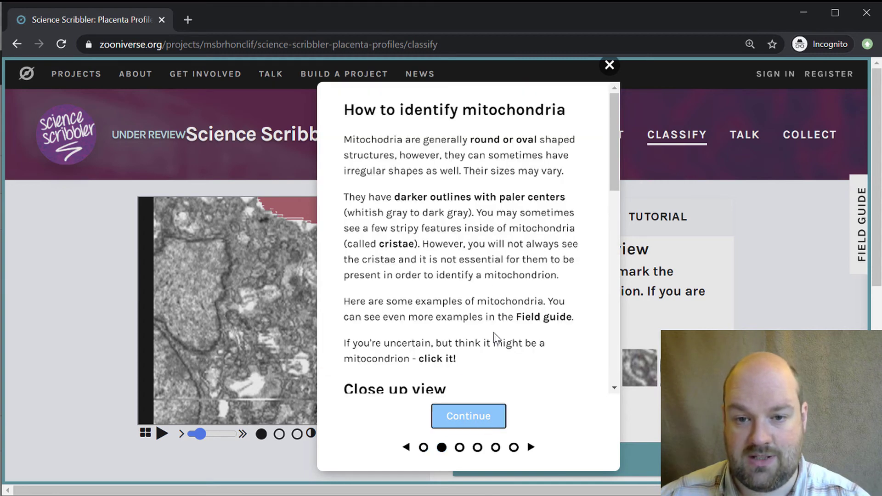
scroll(508, 284, "down", 6)
scroll(508, 285, "down", 2)
scroll(508, 284, "up", 2)
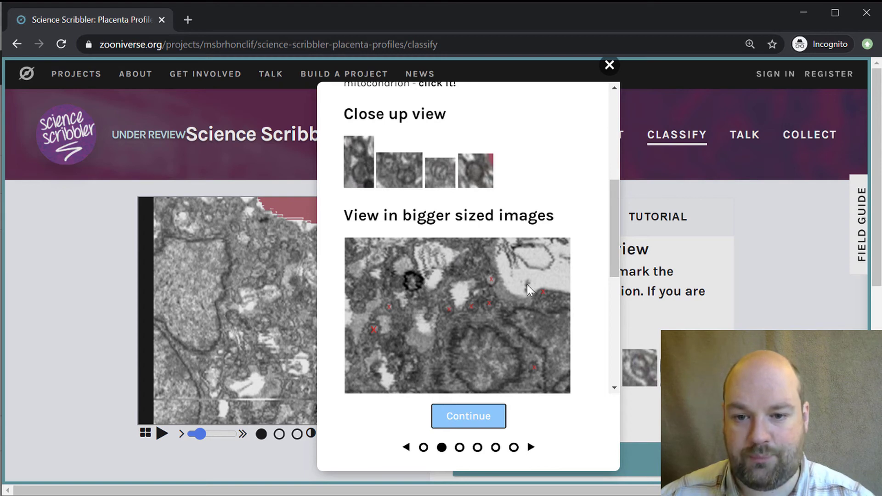
scroll(485, 341, "down", 3)
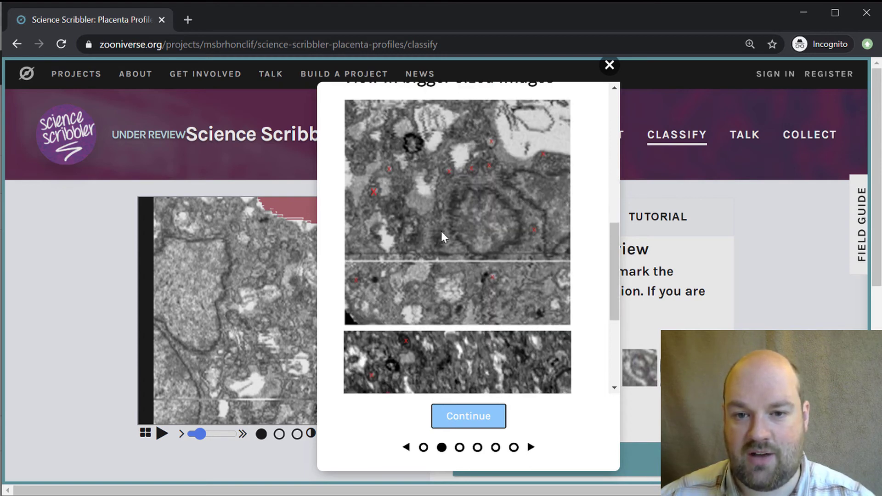
scroll(477, 262, "down", 3)
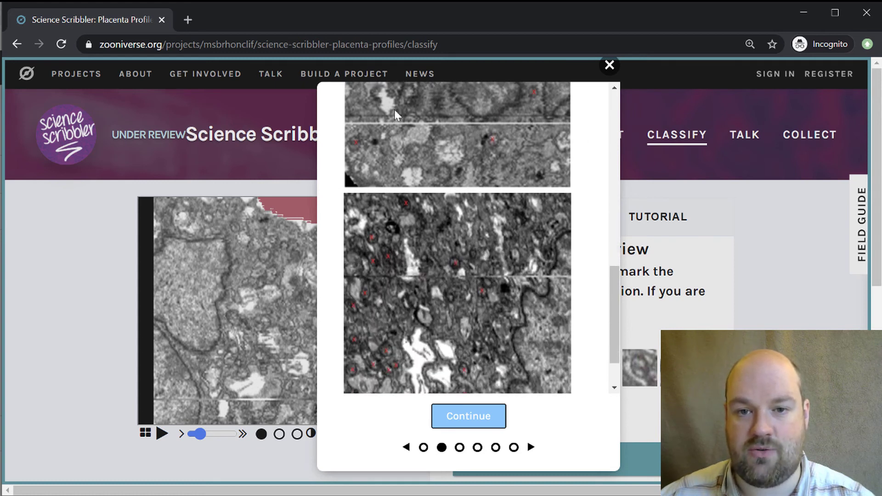
scroll(478, 248, "down", 2)
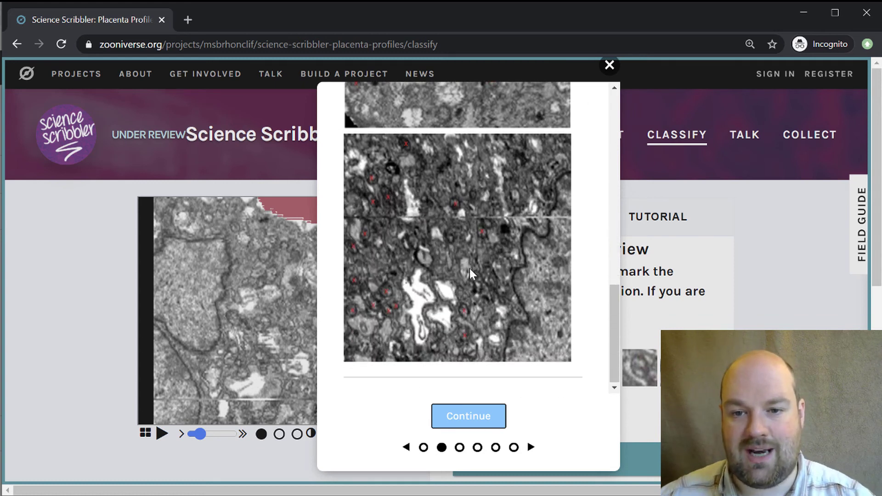
scroll(473, 254, "down", 1)
scroll(473, 254, "down", 4)
scroll(478, 255, "up", 5)
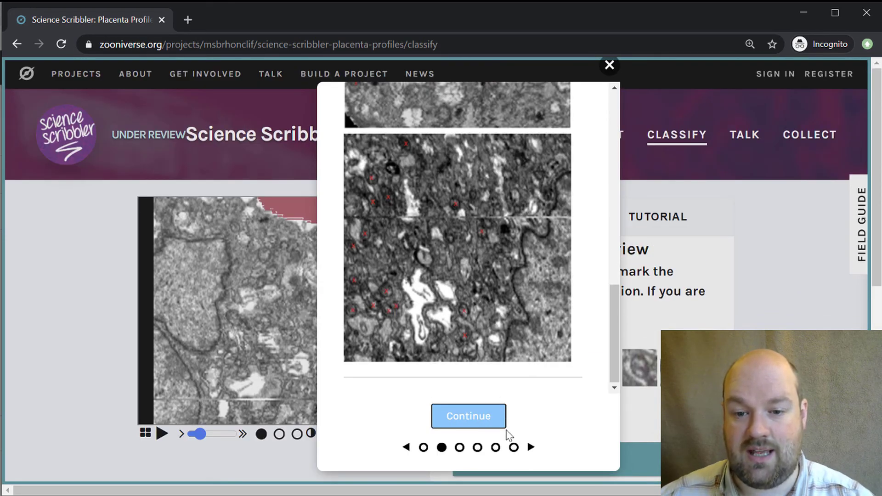
View the tutorial pages on expected mitochondria counts and visualization keys, close the tutorial, and briefly reopen it from the task
left_click(492, 418)
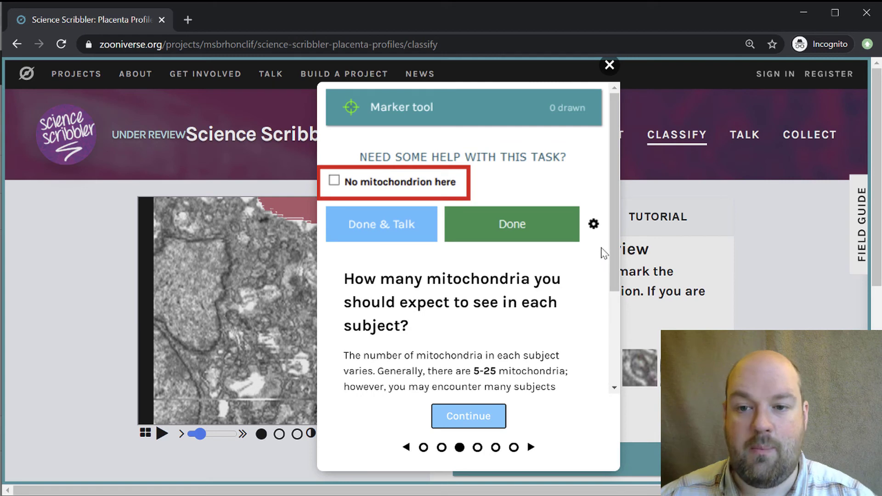
left_click(485, 421)
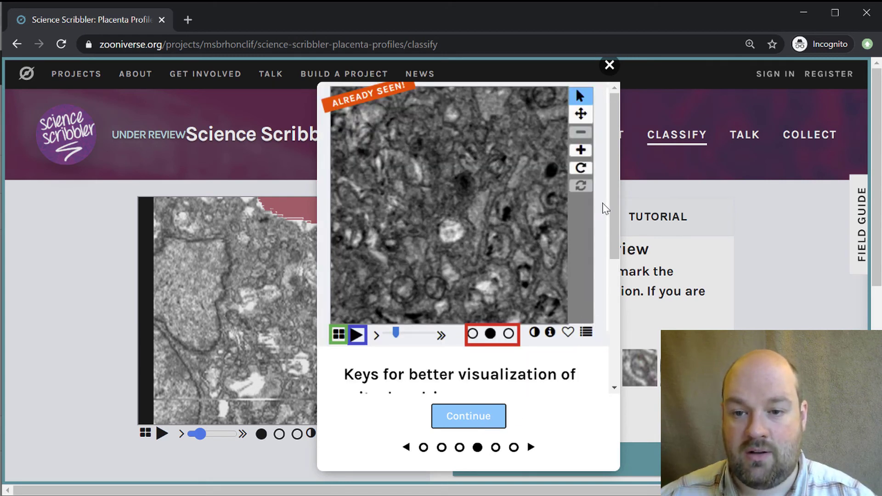
mouse_move(611, 197)
left_mouse_down()
mouse_move(614, 291)
mouse_move(619, 183)
left_mouse_up()
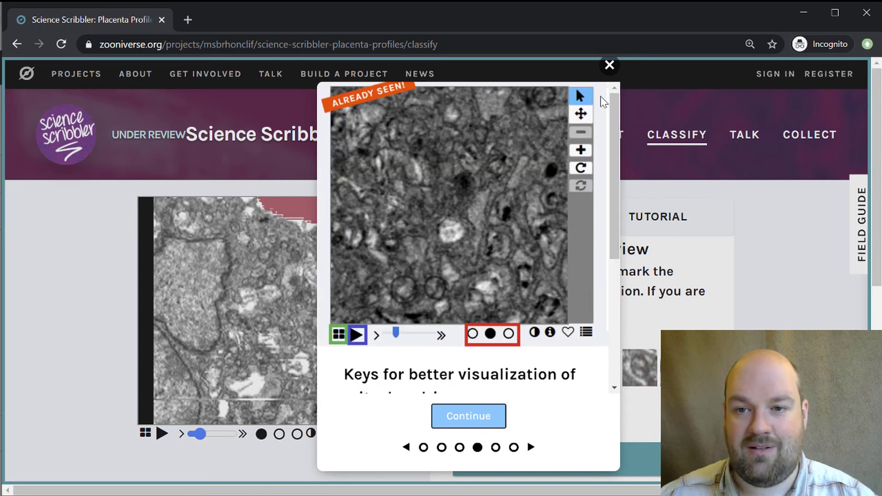
left_click(609, 64)
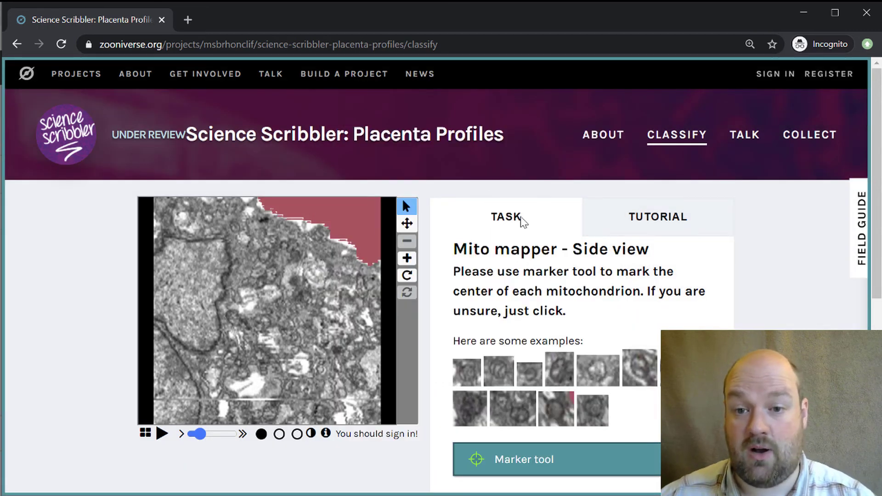
left_click(678, 216)
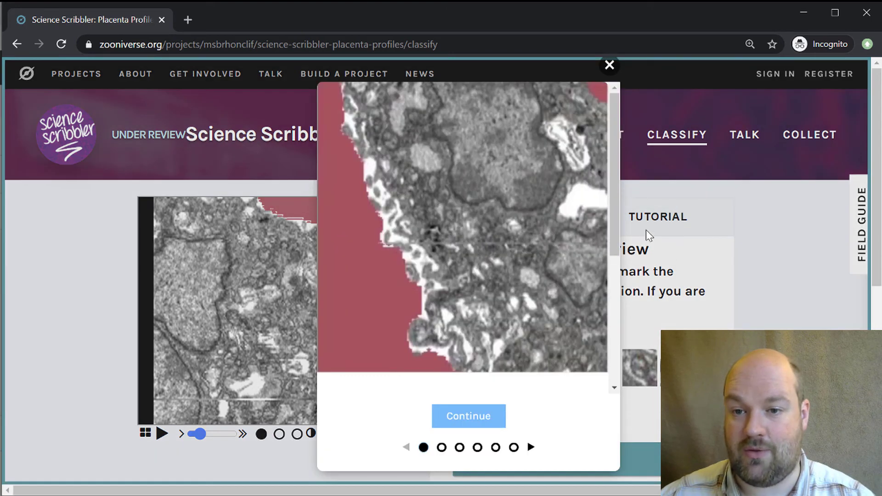
left_click(609, 65)
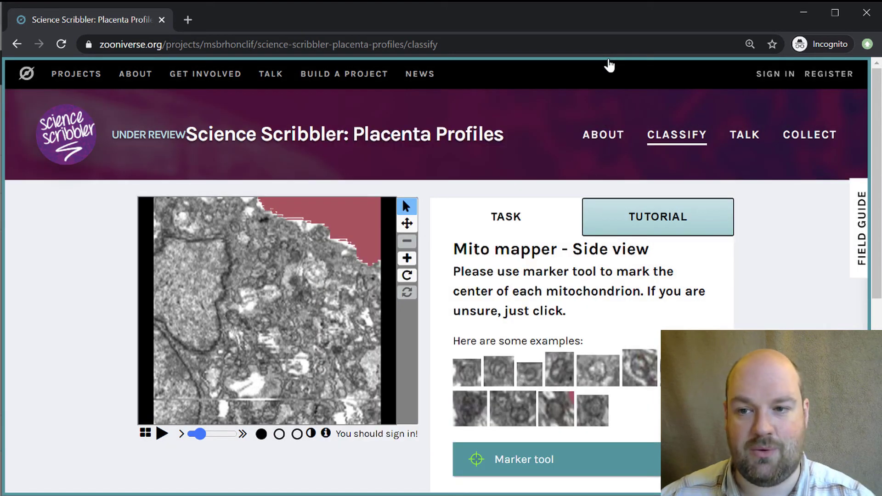
Consult the Field Guide's mitochondria examples for Mito mapper - Side view, and close the guide
left_click(857, 231)
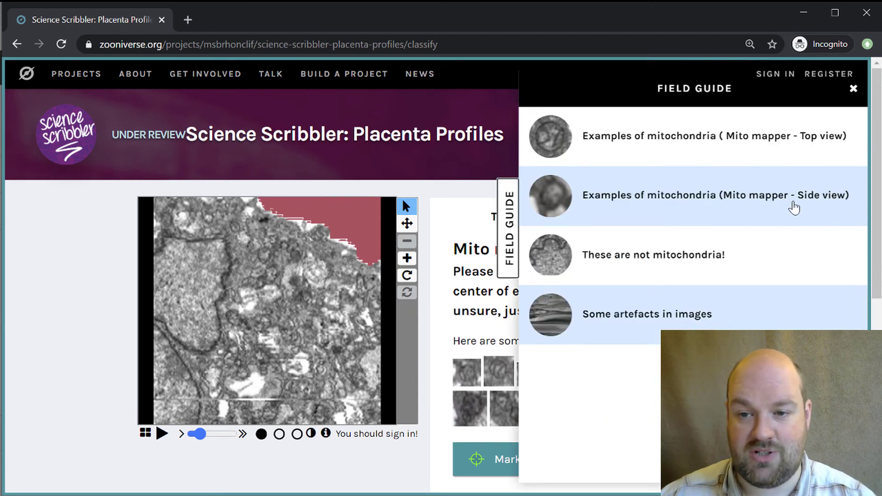
left_click(745, 203)
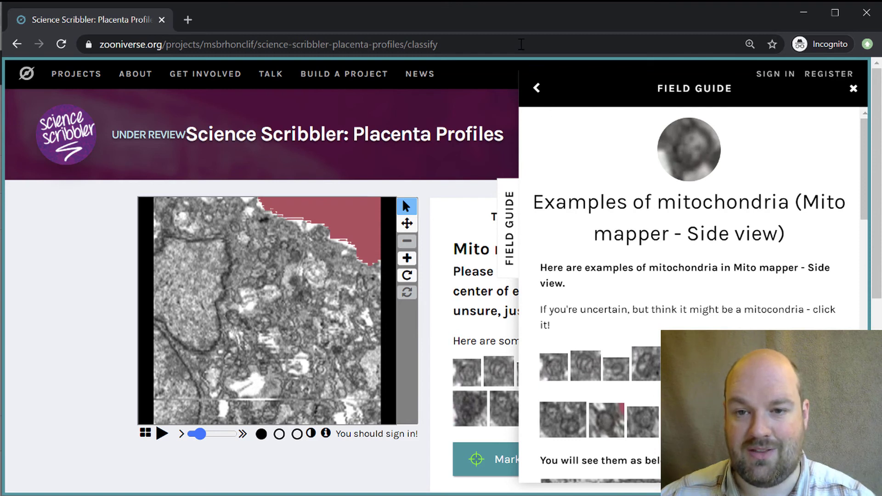
scroll(609, 230, "down", 2)
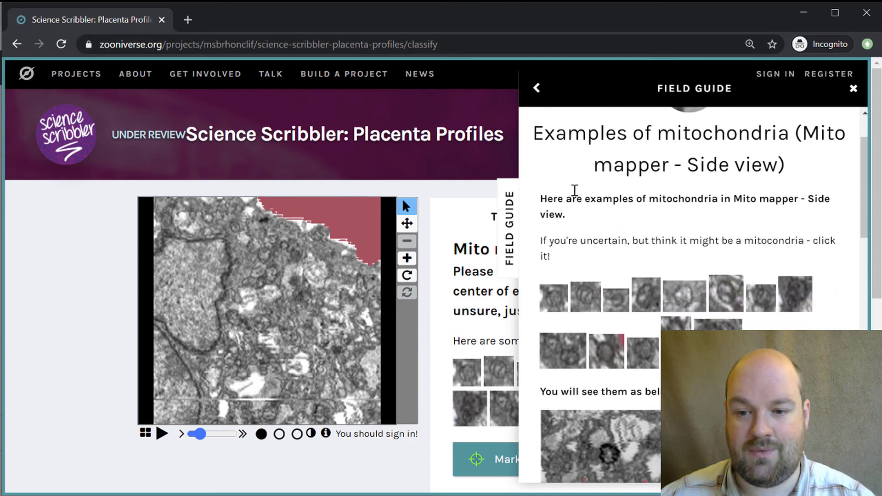
left_click(538, 90)
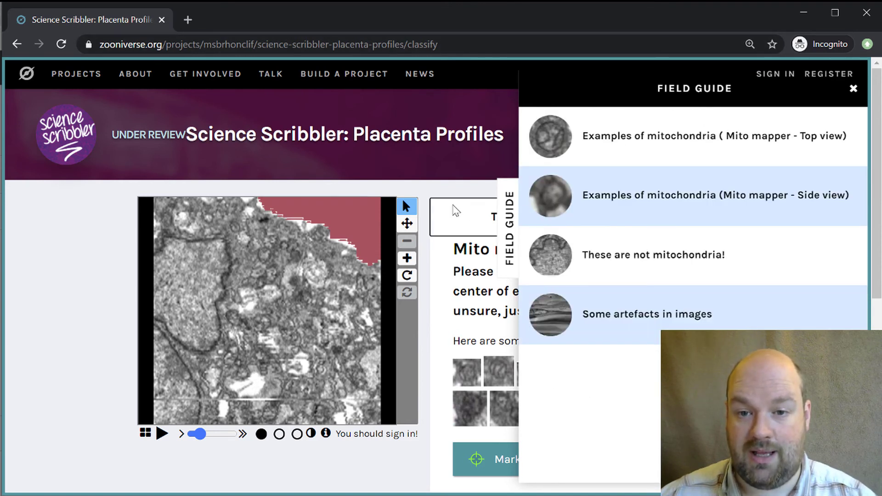
left_click(853, 90)
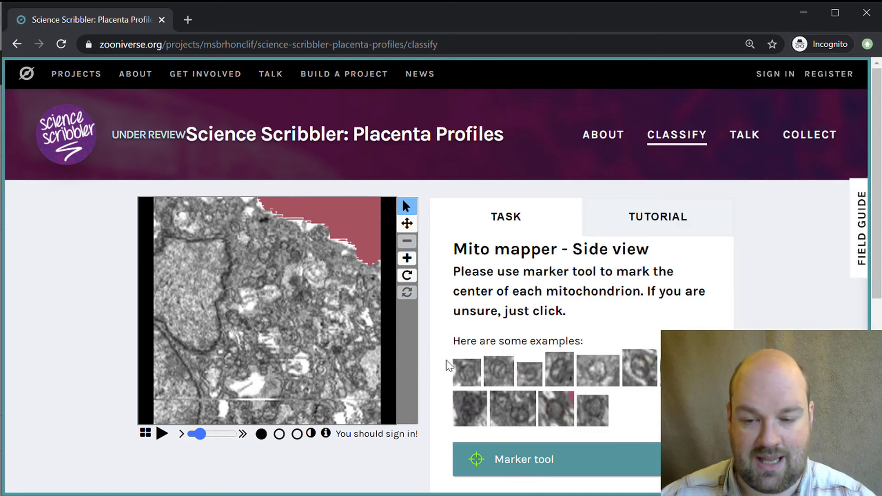
Show the subject's second frame and mark three mitochondria: beside the large nucleus, above the lower white patch, and below the upper edge
scroll(593, 437, "down", 1)
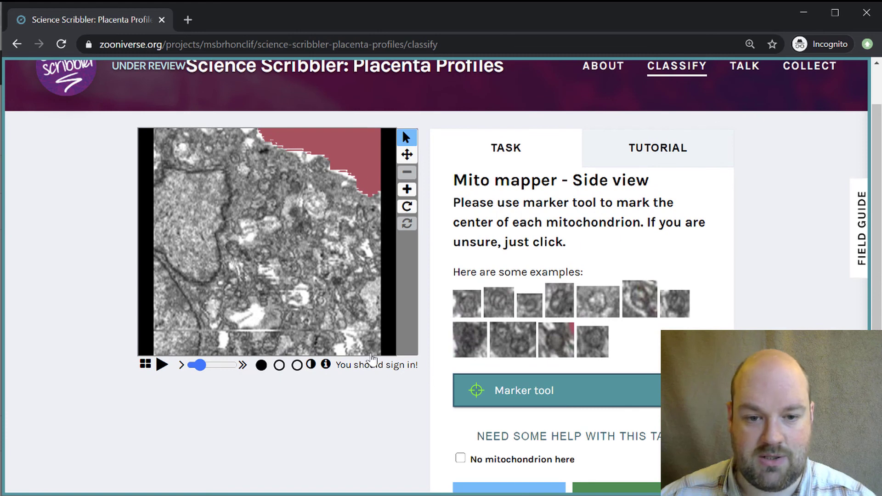
scroll(391, 366, "up", 1)
left_click(279, 435)
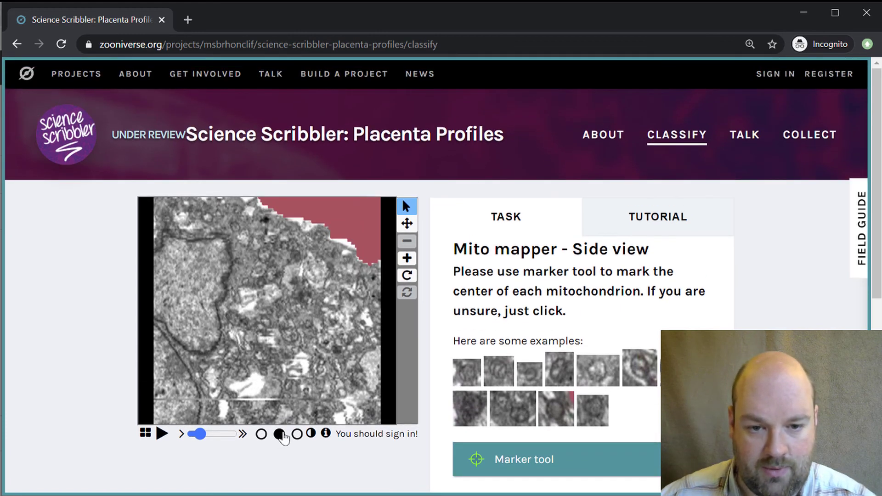
left_click(233, 317)
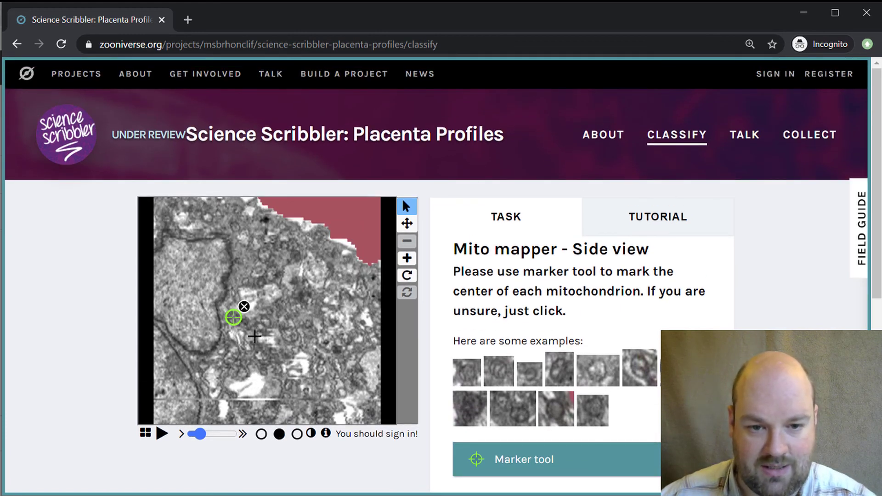
left_click(263, 370)
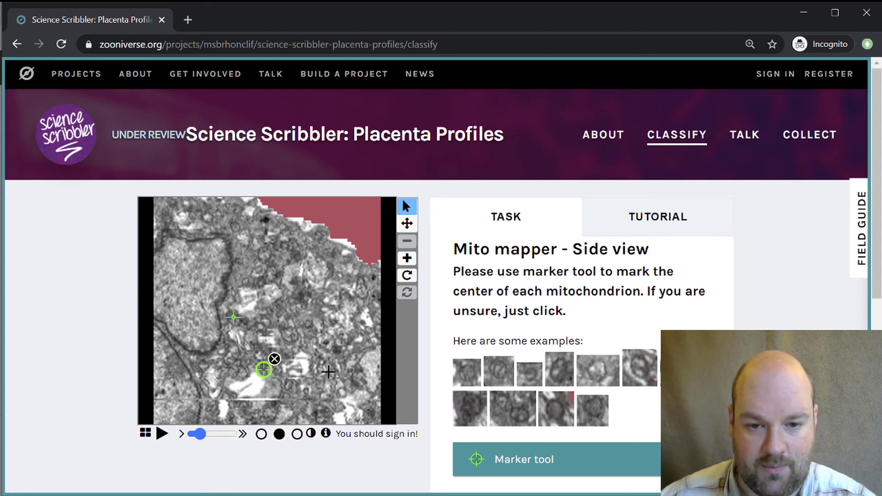
left_click(264, 252)
Compare the second and third frames, and mark a mitochondrion just below the bright striped patch in the lower middle
left_click(296, 434)
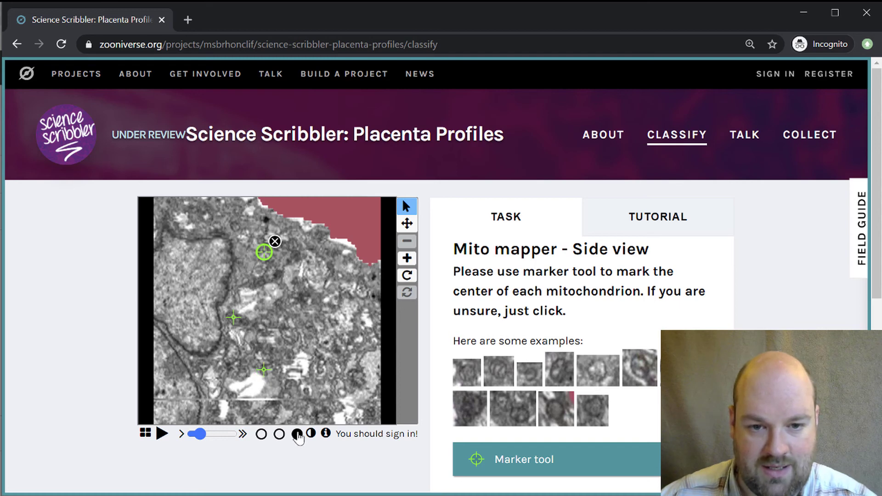
left_click(279, 435)
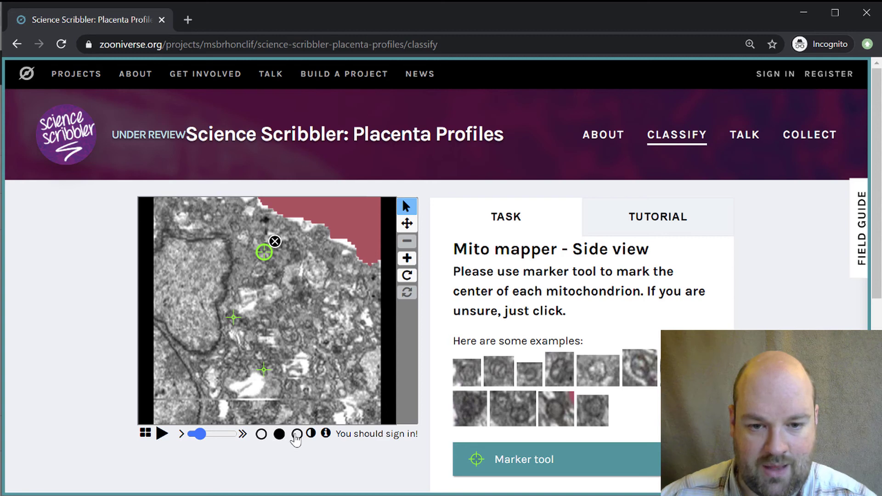
left_click(297, 435)
left_click(289, 382)
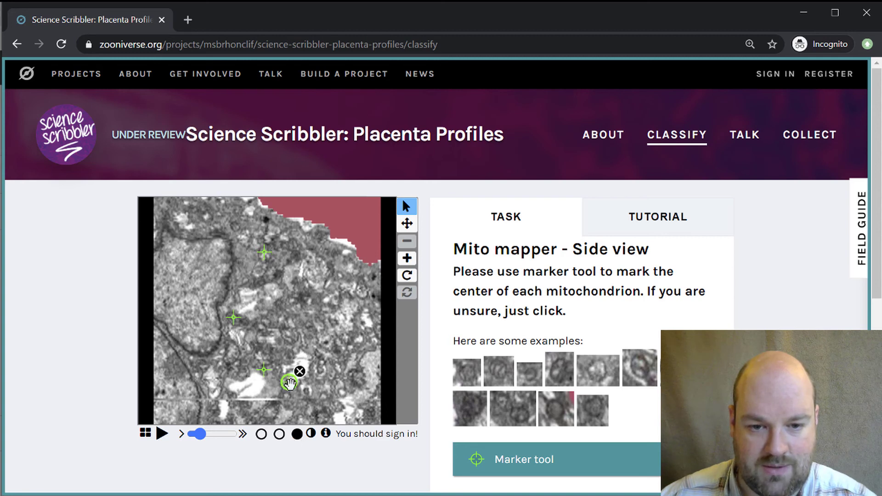
Compare the second and third frames at higher magnification, mark a mitochondrion near the image's lower edge, and fine-tune that marker's position
left_click(407, 258)
left_click(407, 259)
left_click(407, 258)
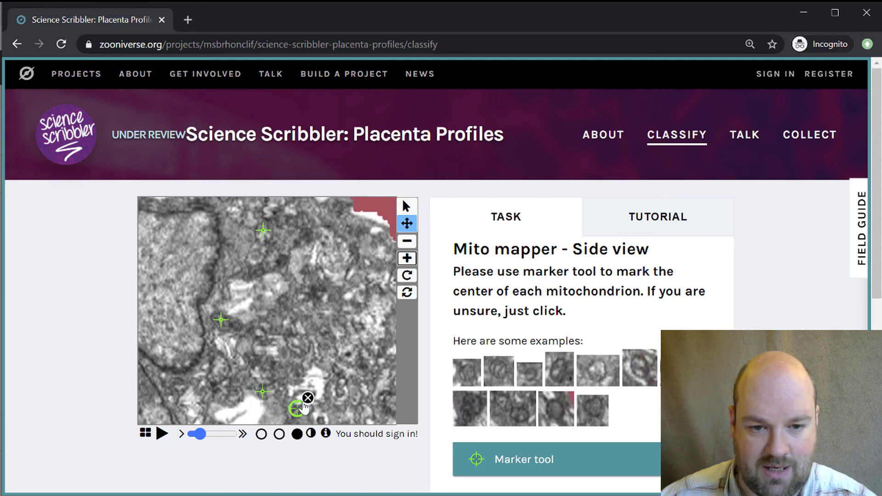
left_click(279, 434)
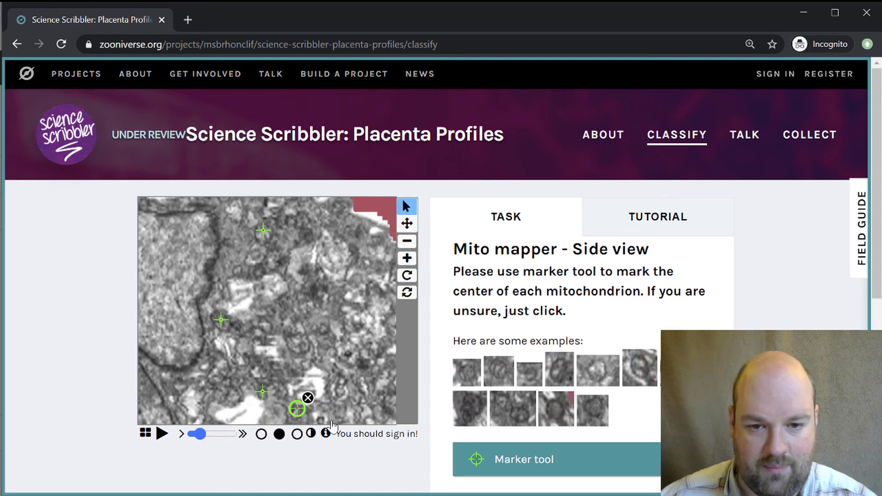
left_click(298, 435)
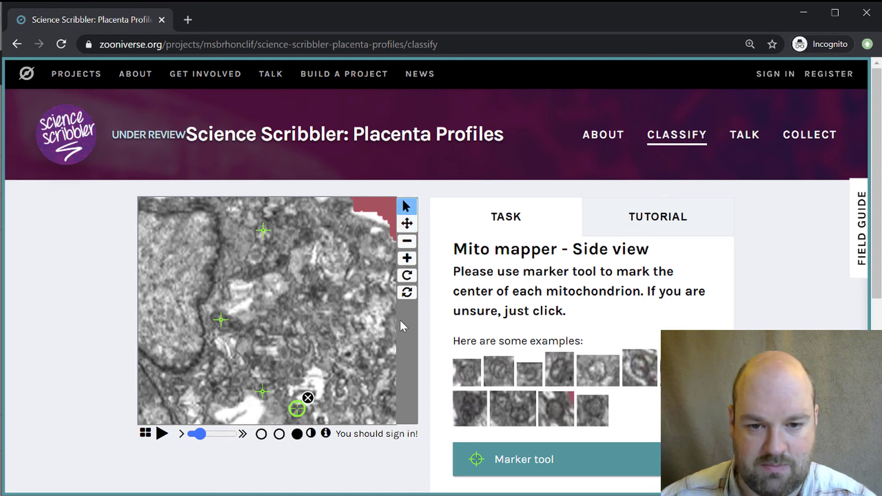
left_click(407, 223)
left_click_drag(337, 313, 317, 284)
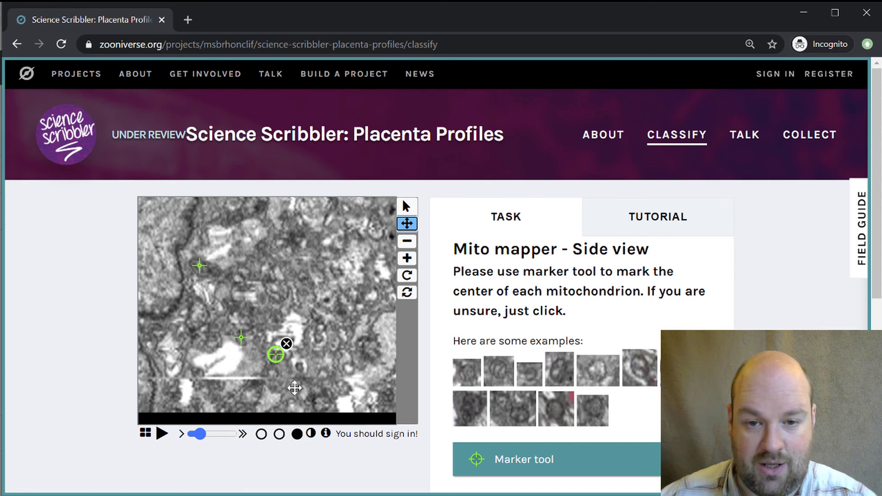
left_click(496, 463)
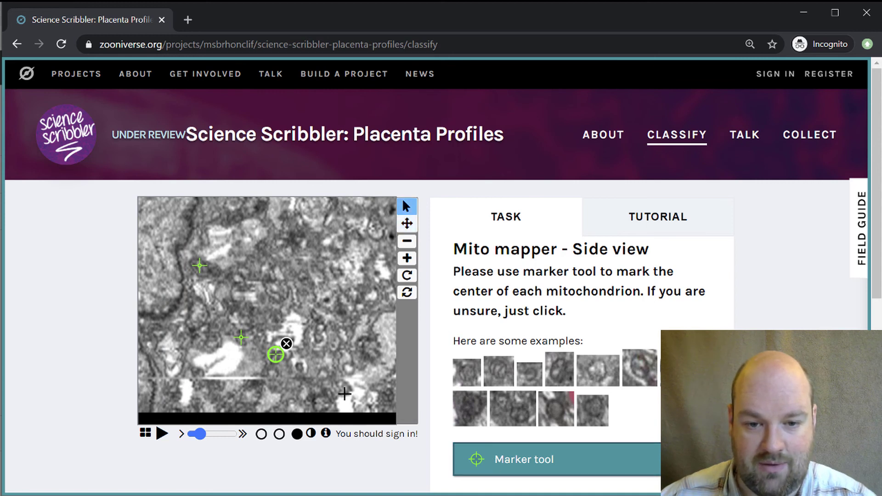
left_click(320, 402)
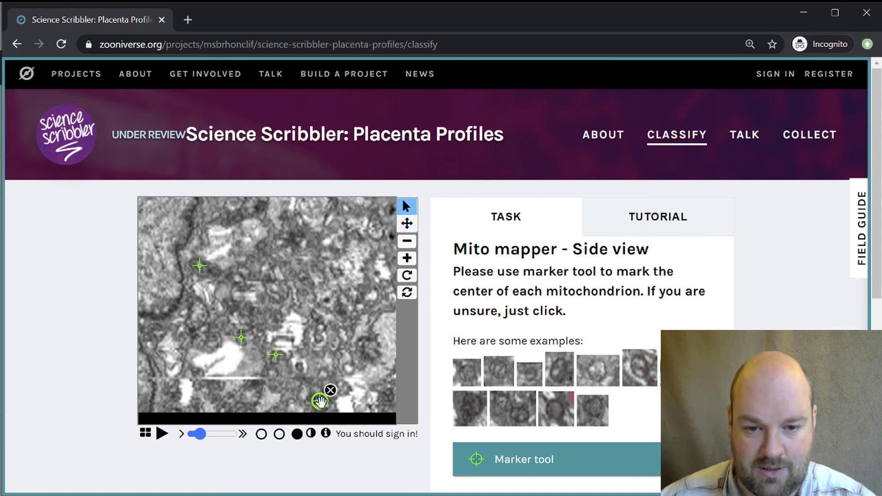
left_click_drag(320, 401, 325, 404)
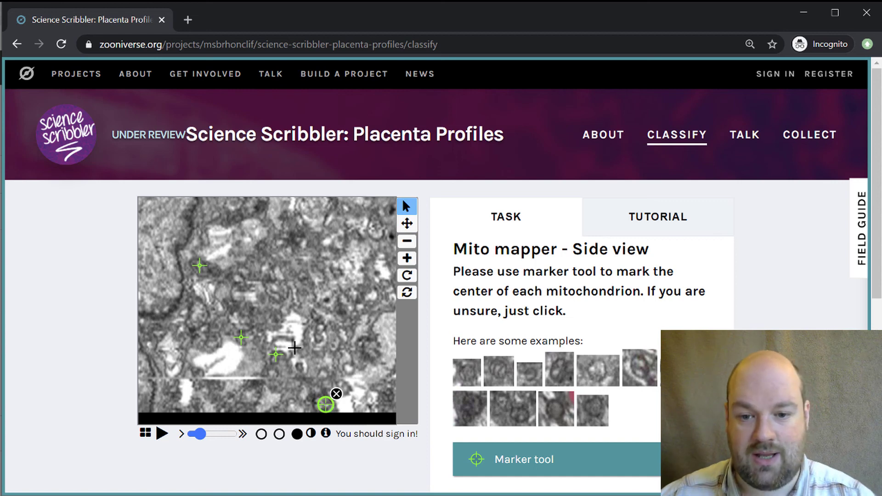
Submit the classification without opening Talk, and return to the project's home page
scroll(505, 321, "down", 4)
left_click(641, 390)
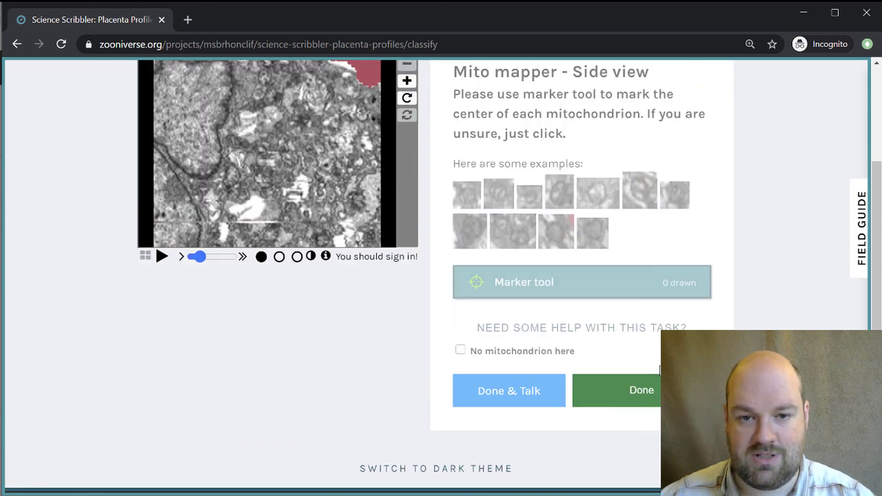
scroll(404, 365, "up", 3)
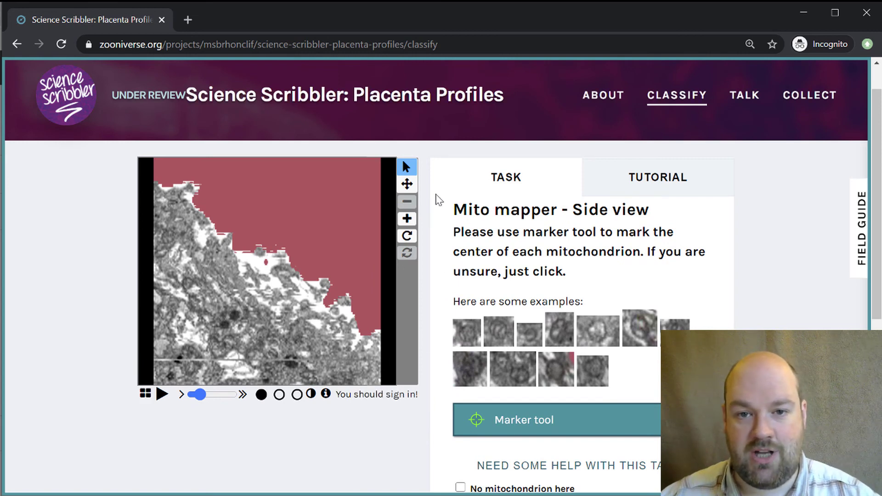
left_click(419, 98)
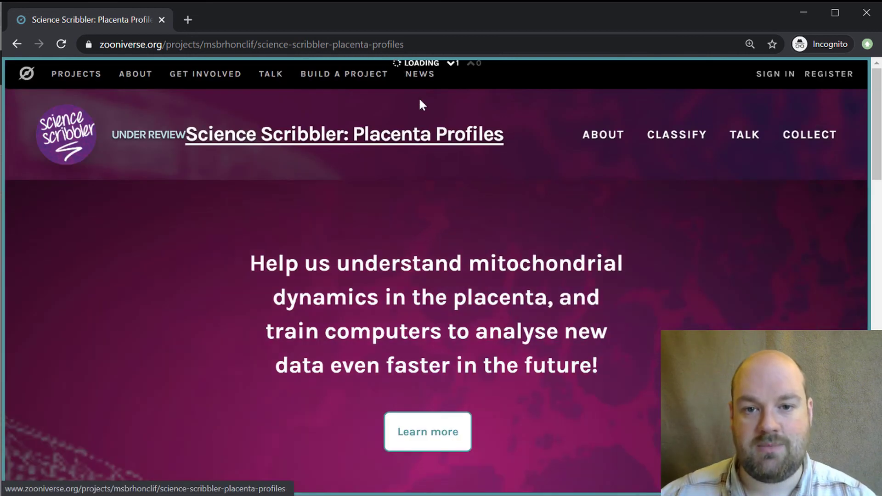